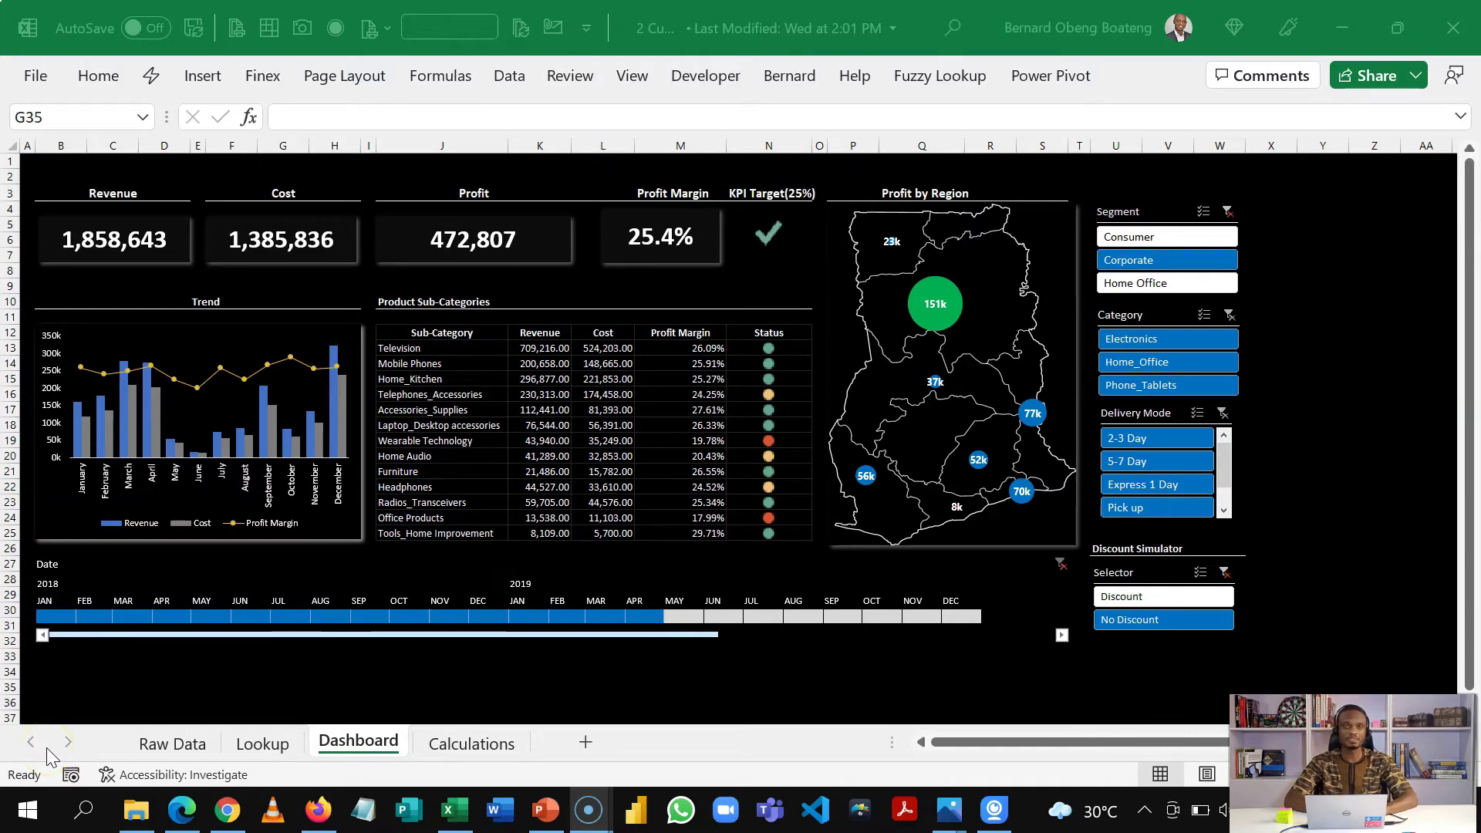
Step: Step the Segment slicer through Consumer and Corporate to Home Office, bringing Revenue to 347,561
left_click(386, 630)
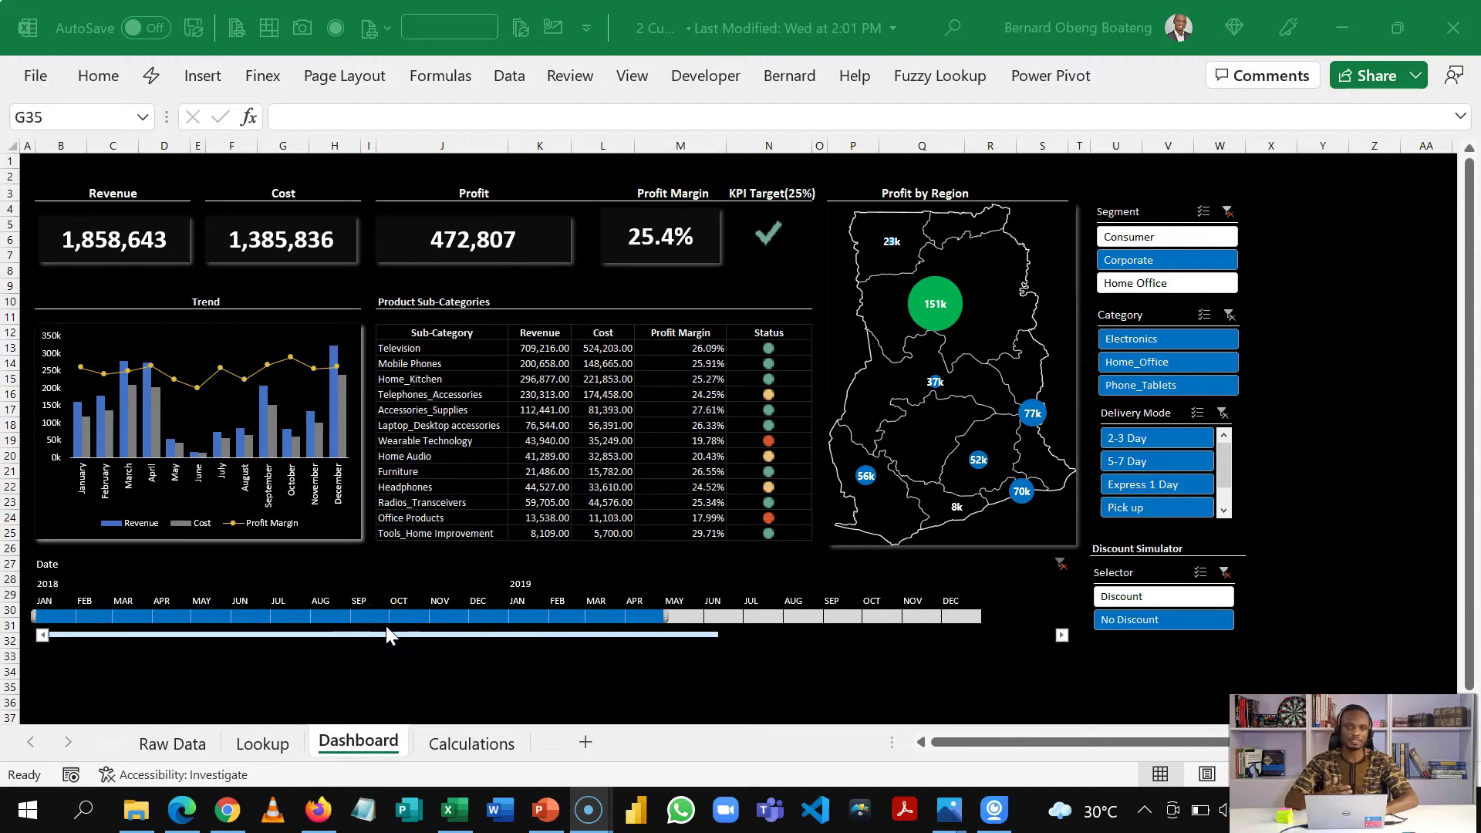
left_click(557, 339)
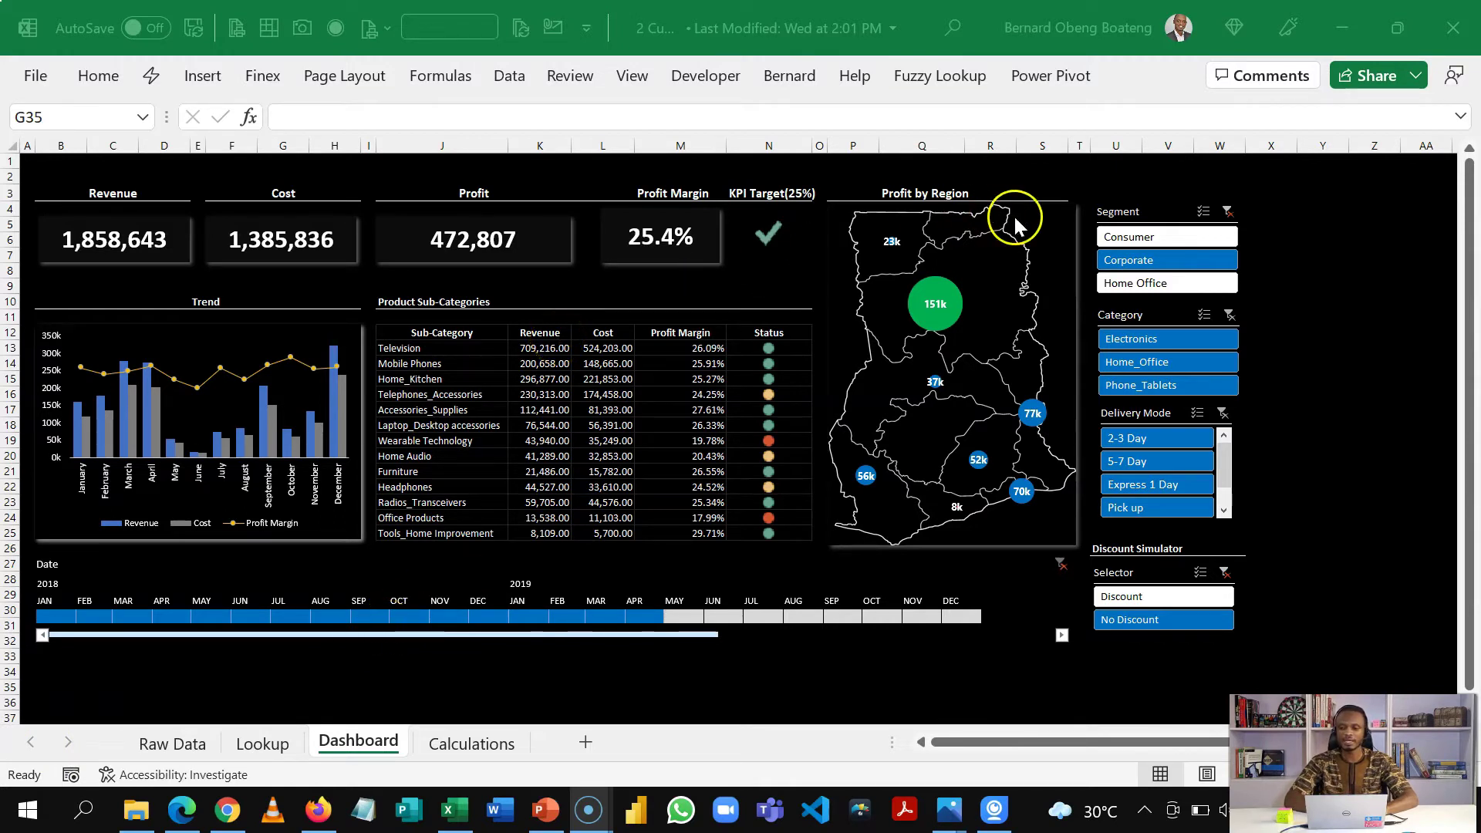
left_click(1125, 264)
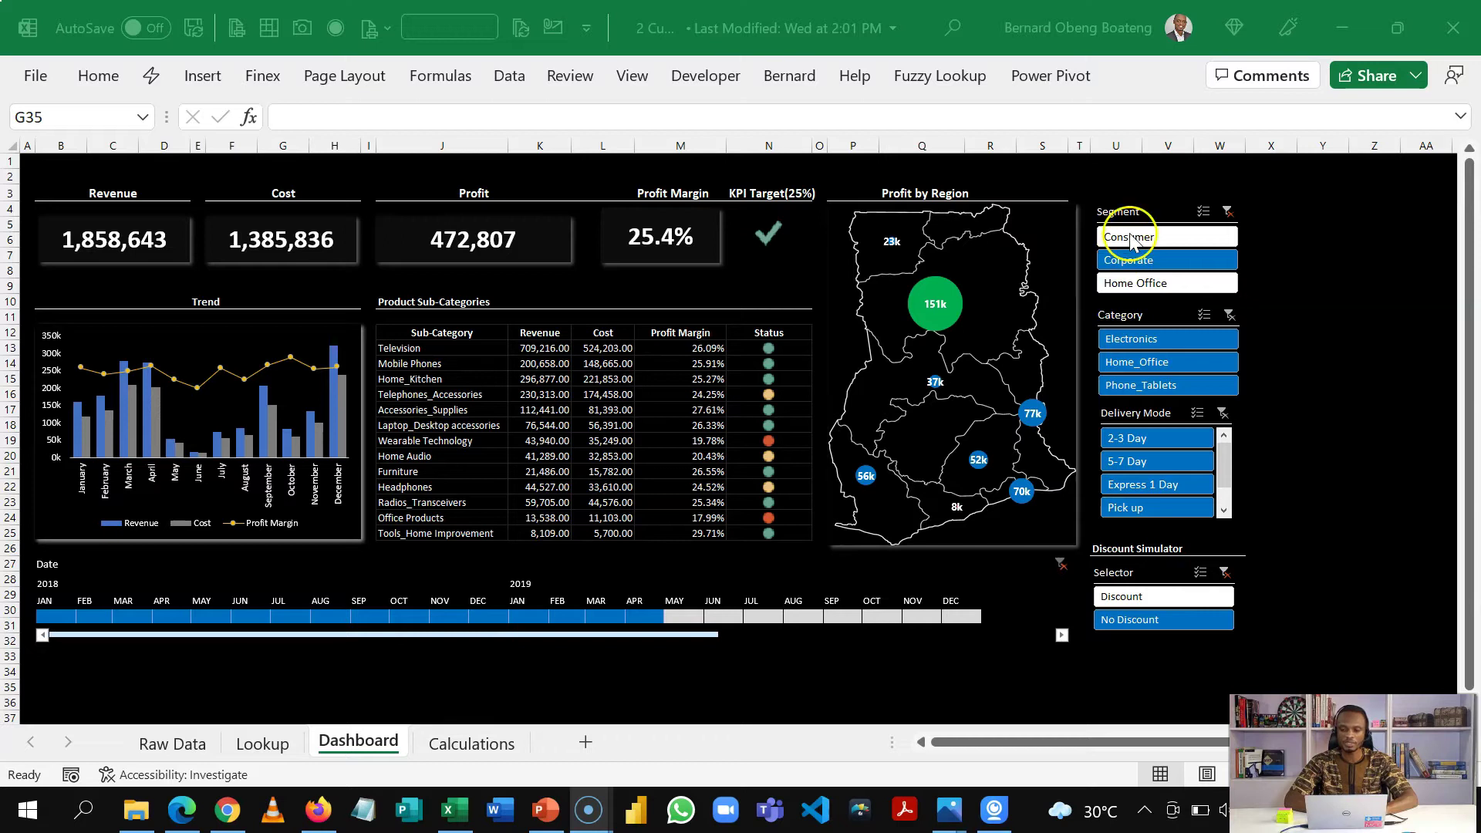
left_click(1130, 237)
left_click(1130, 260)
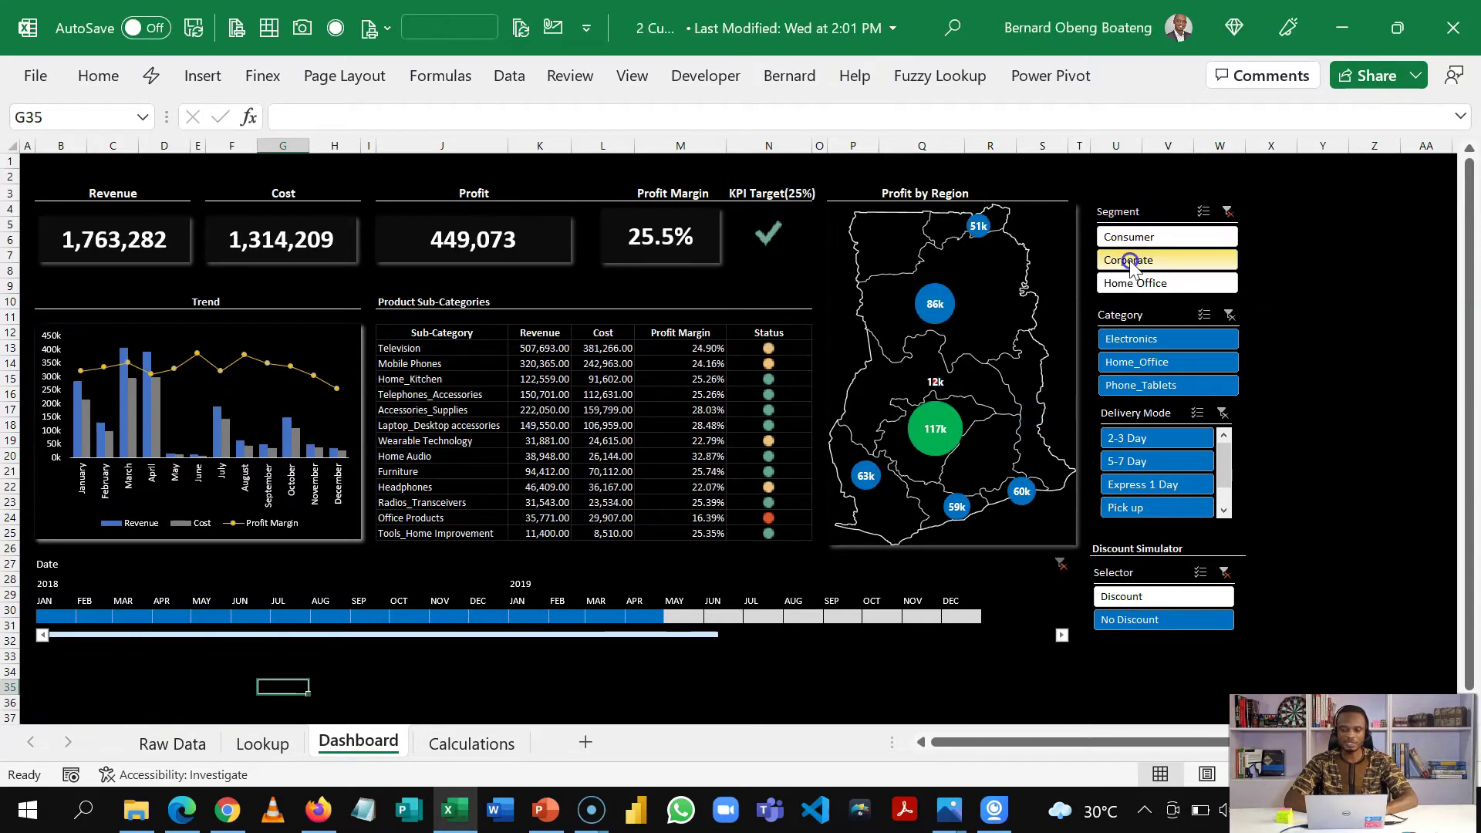
left_click(1129, 282)
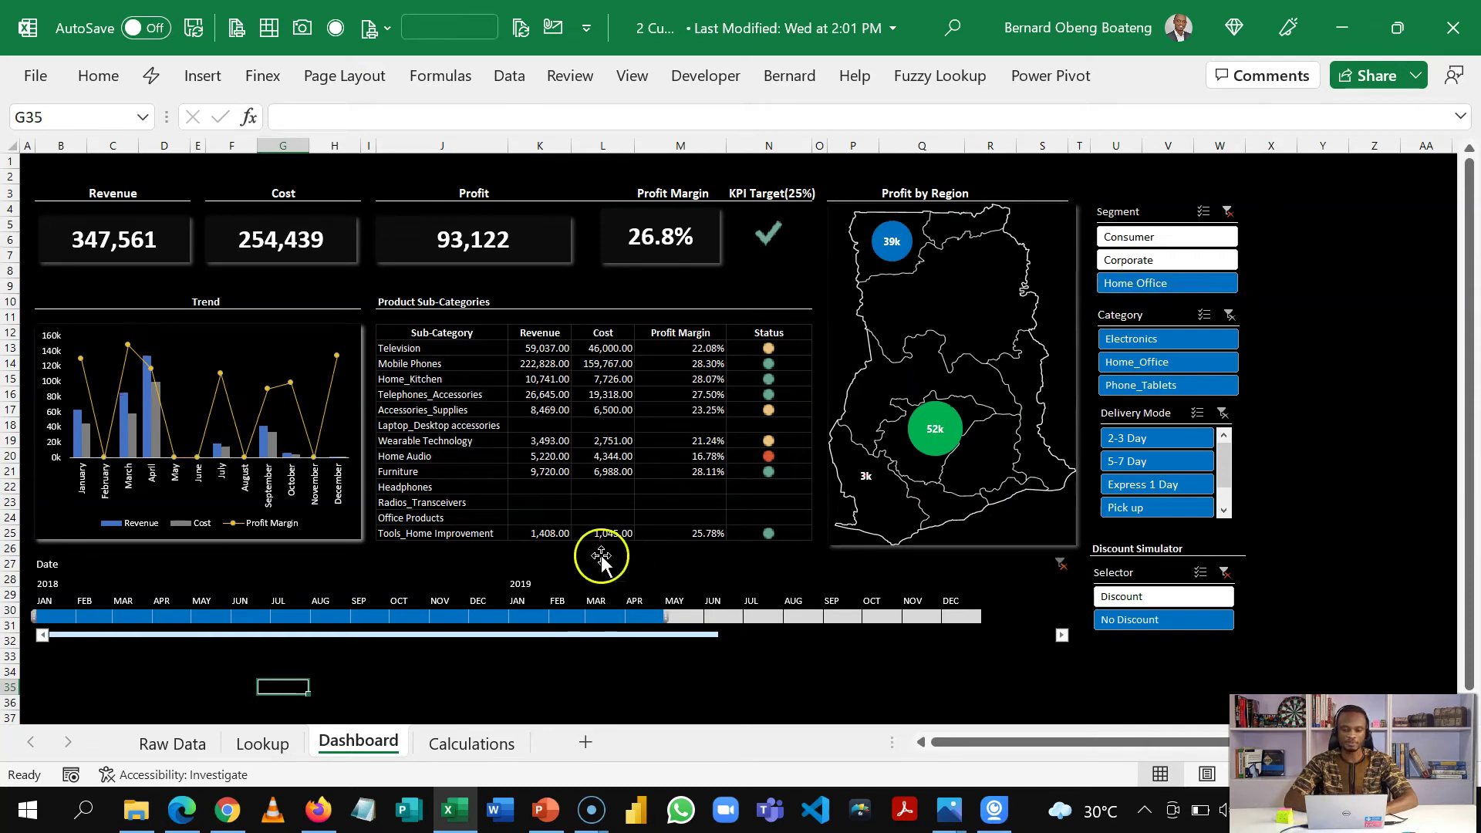
Step: Inspect the Transactions table on Raw Data, selecting its Customer ID and Product ID columns
left_click(179, 742)
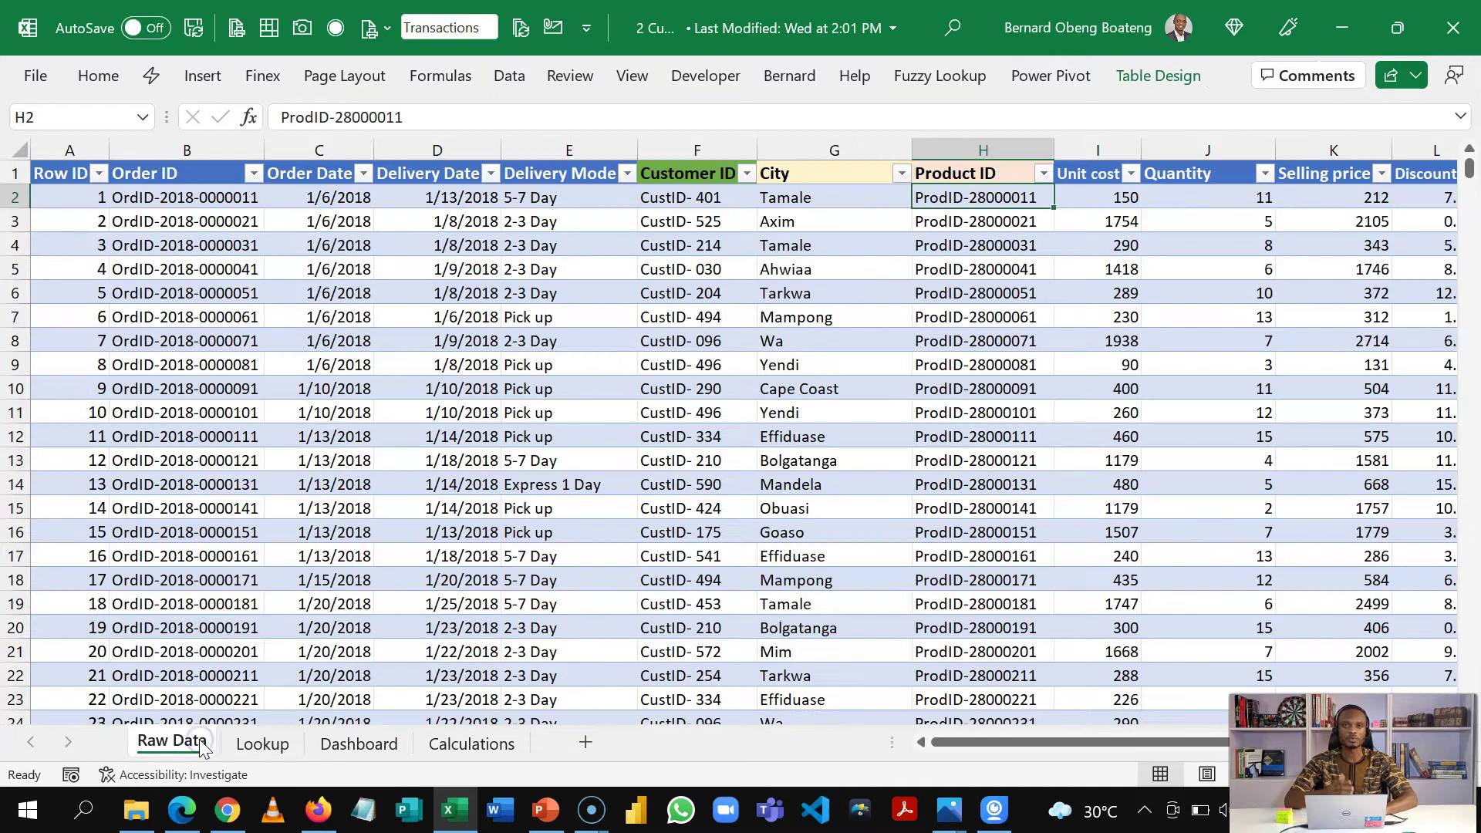
left_click(354, 316)
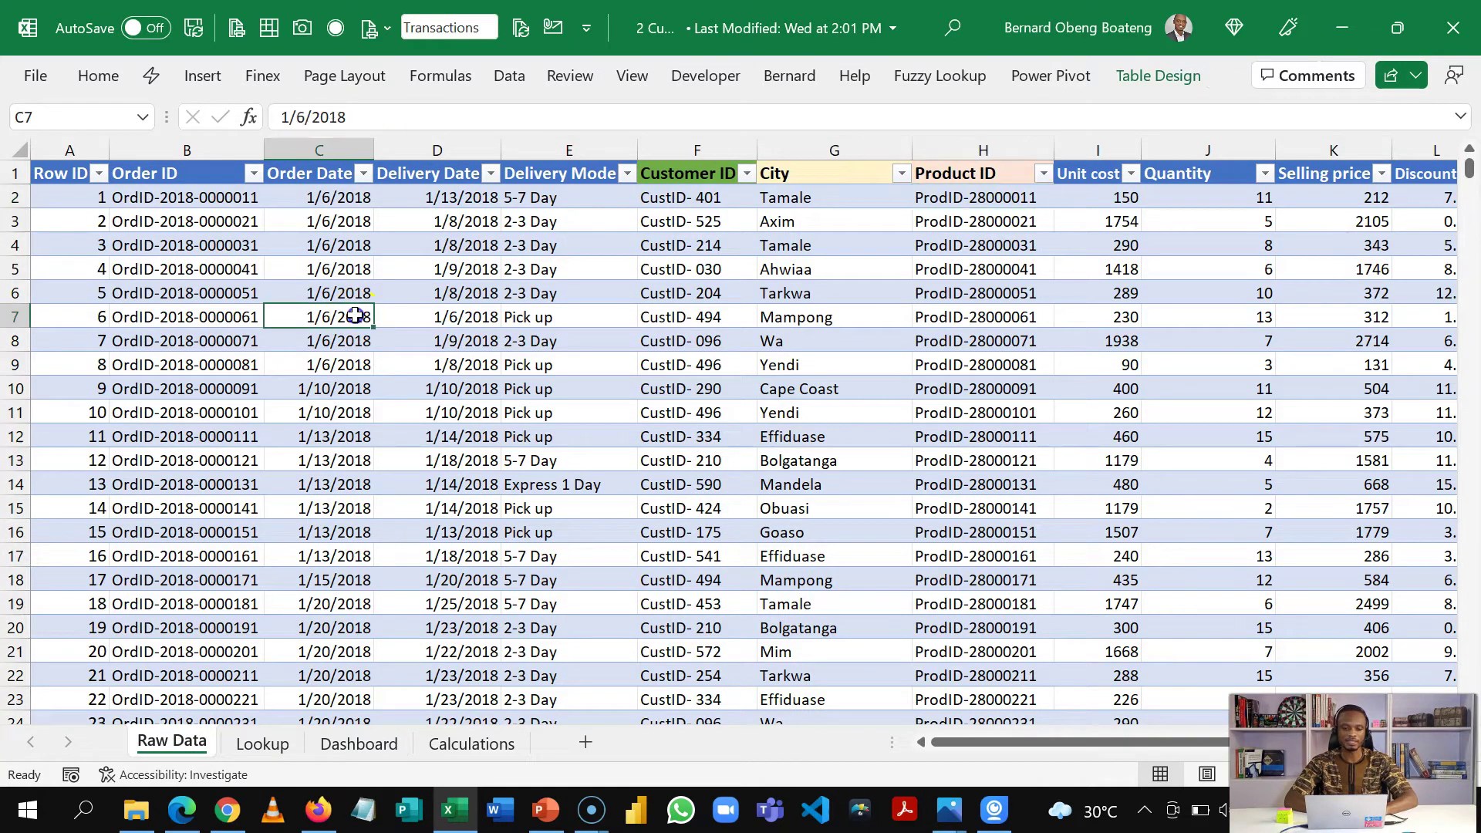
left_click(166, 243)
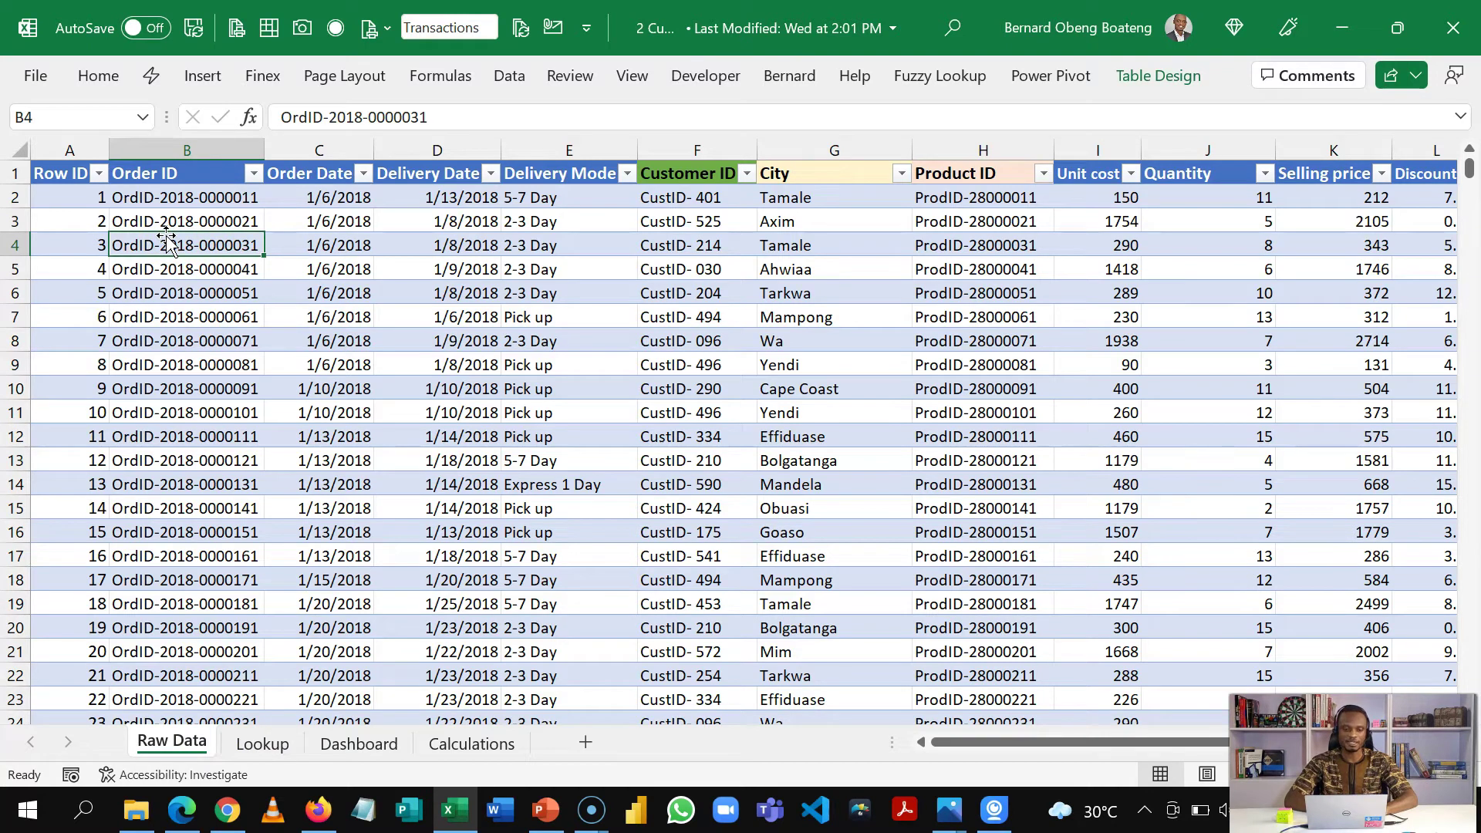
left_click(65, 199)
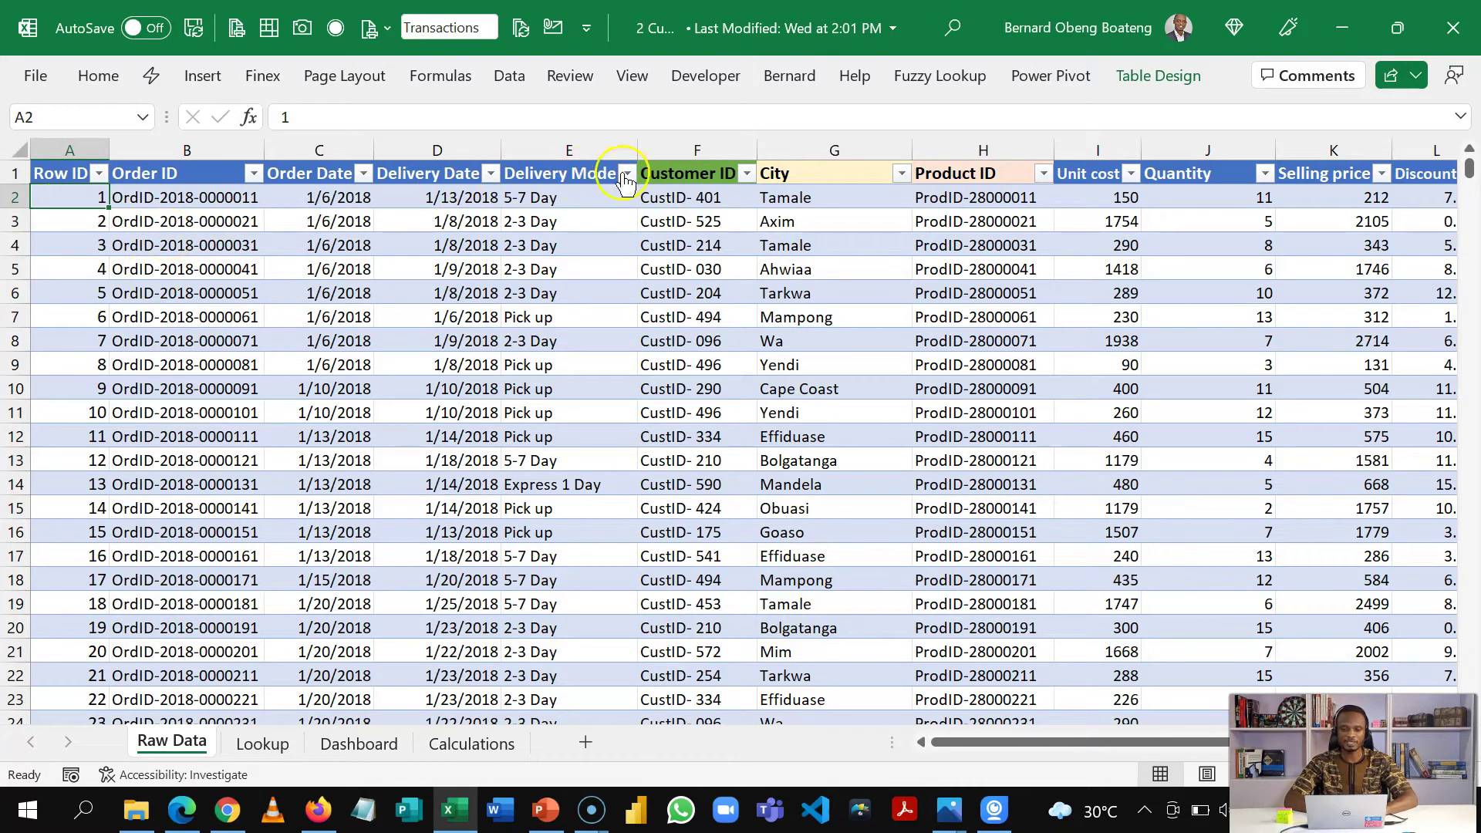
left_click(687, 149)
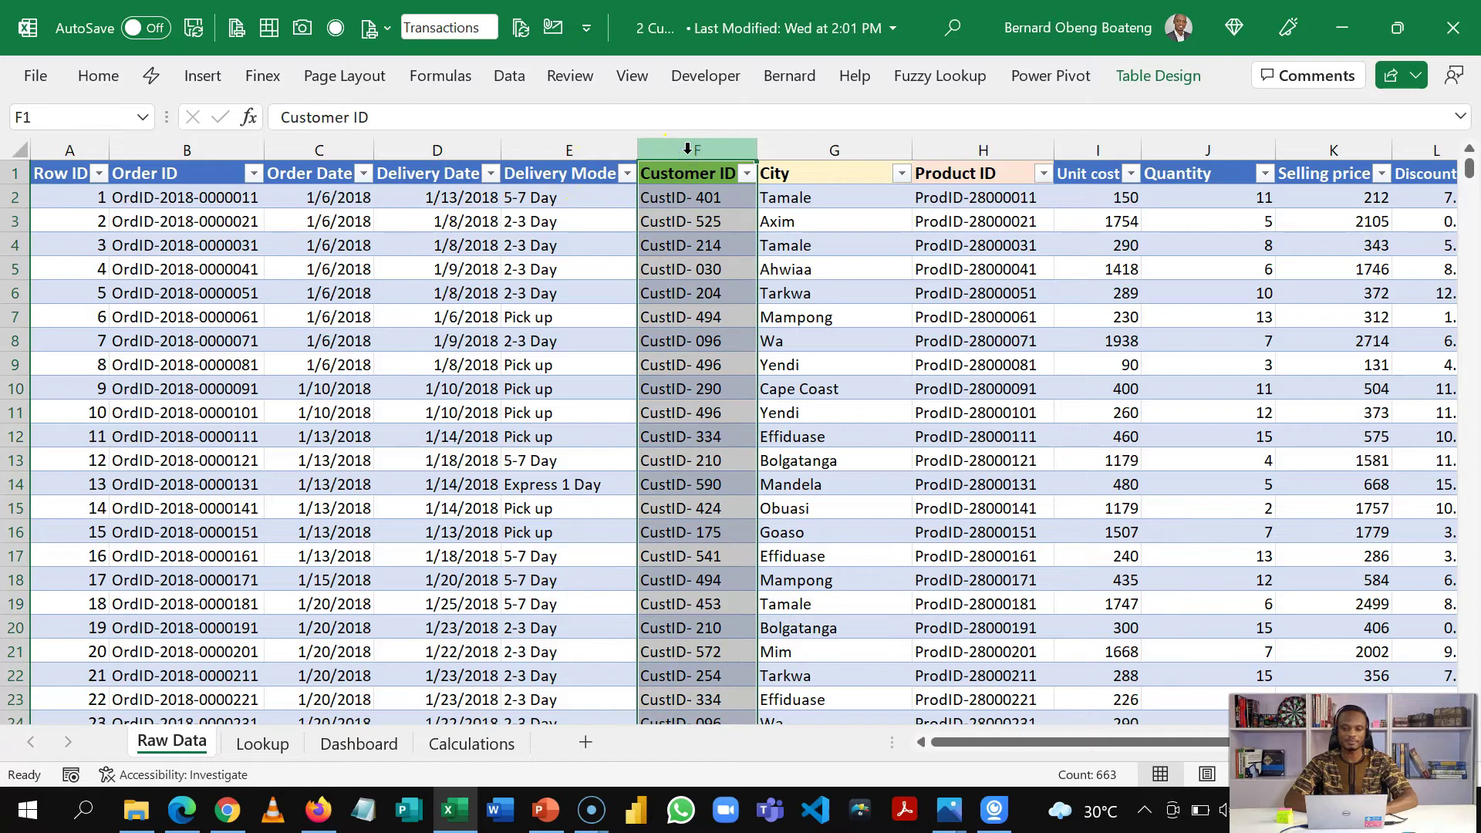
left_click(968, 149, "ctrl")
left_click(737, 249)
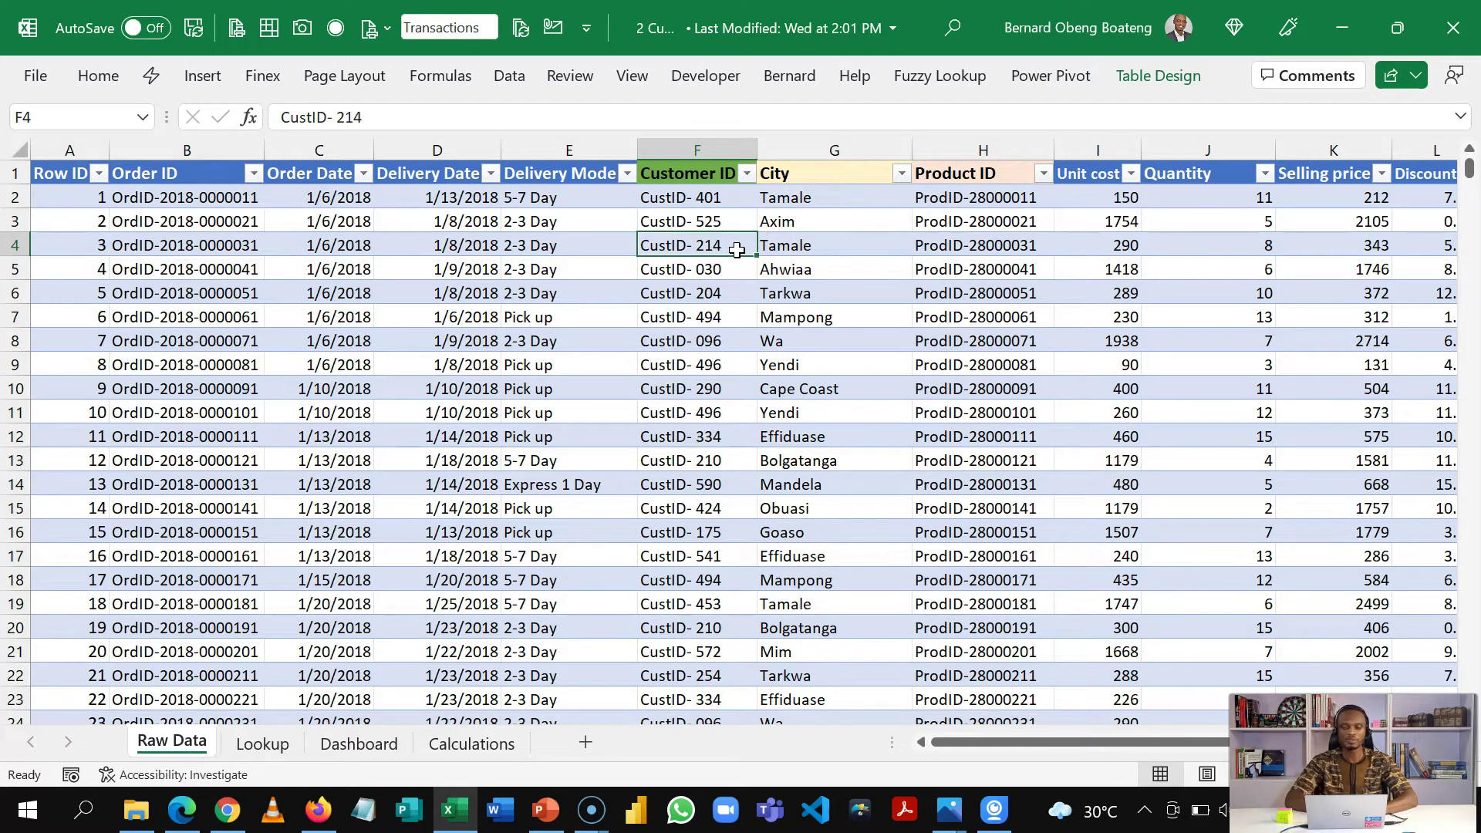
left_click(702, 148)
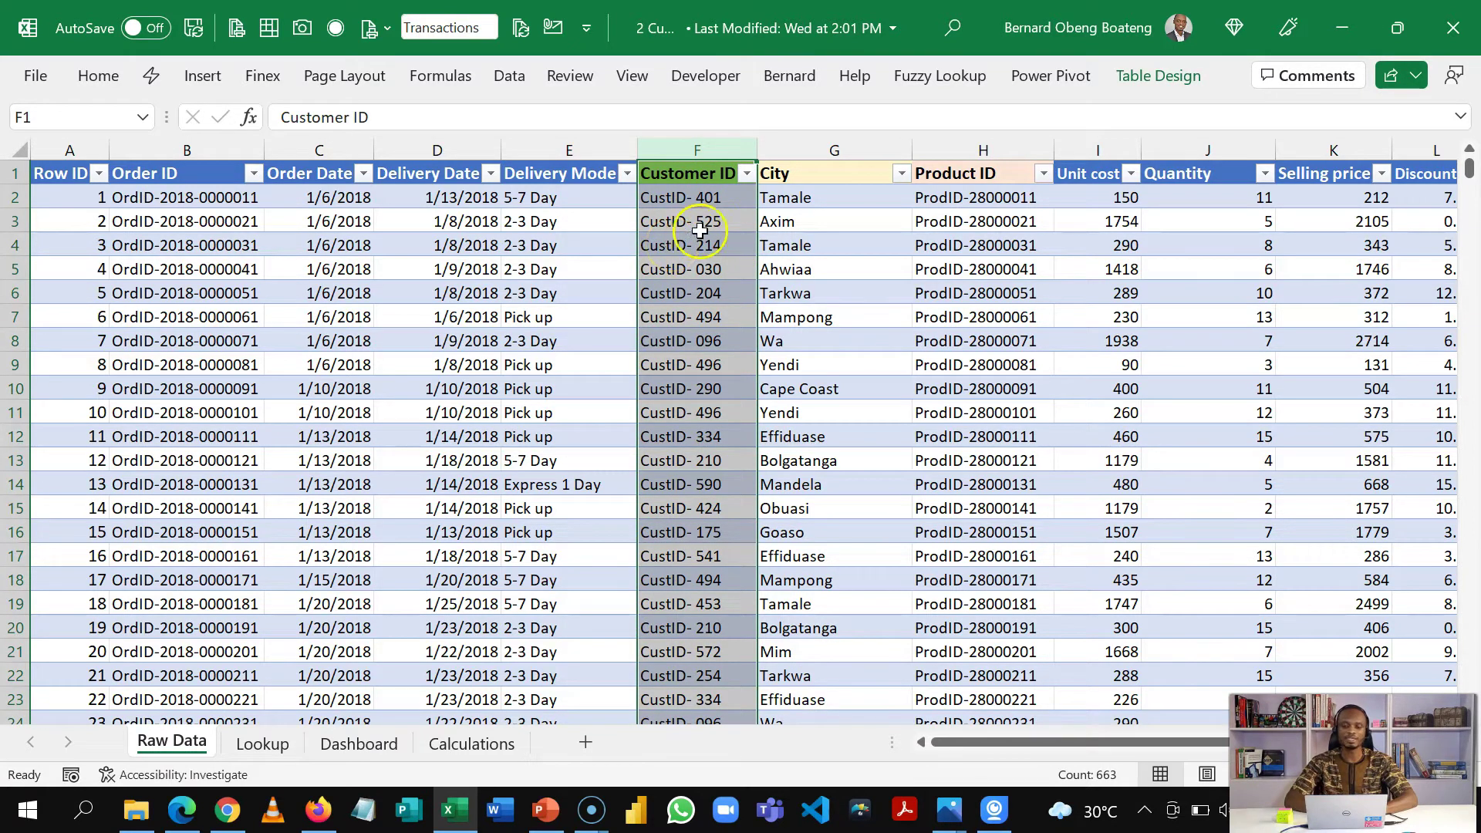
left_click(699, 202)
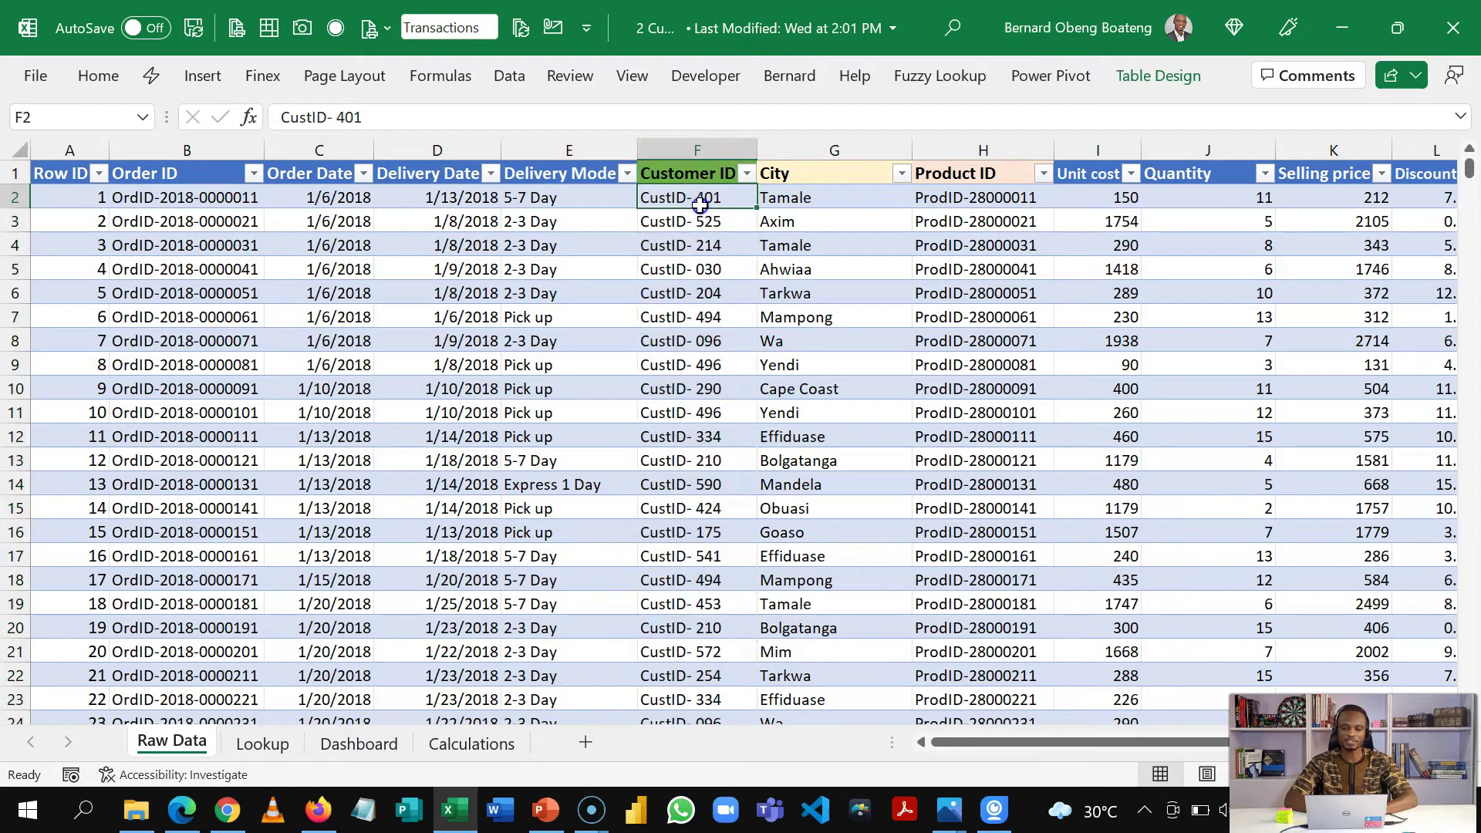
Step: On the Lookup sheet, examine the Customers table's Customer ID, Customer Name and Segment columns
left_click(272, 745)
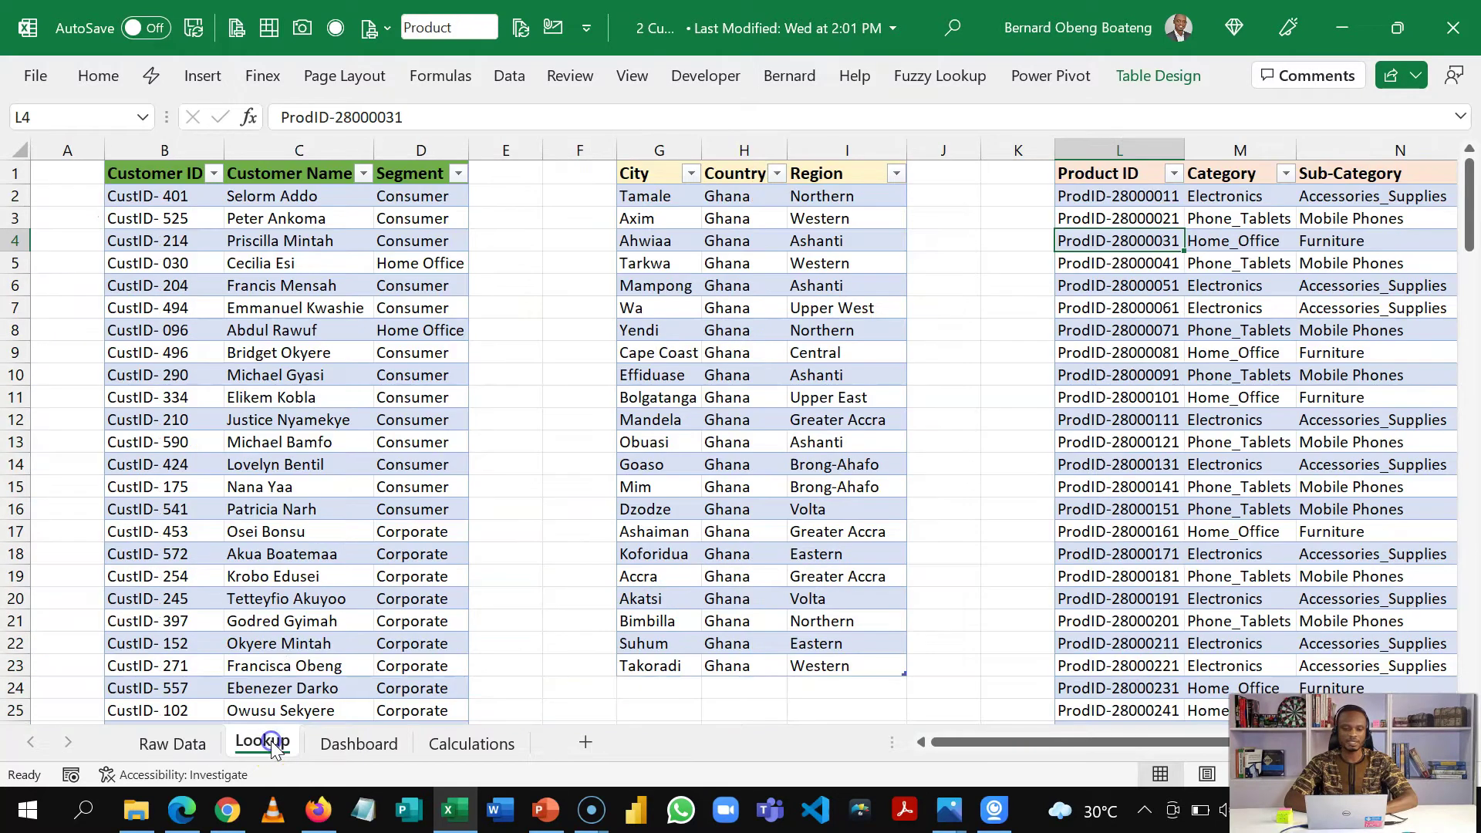
left_click(251, 352)
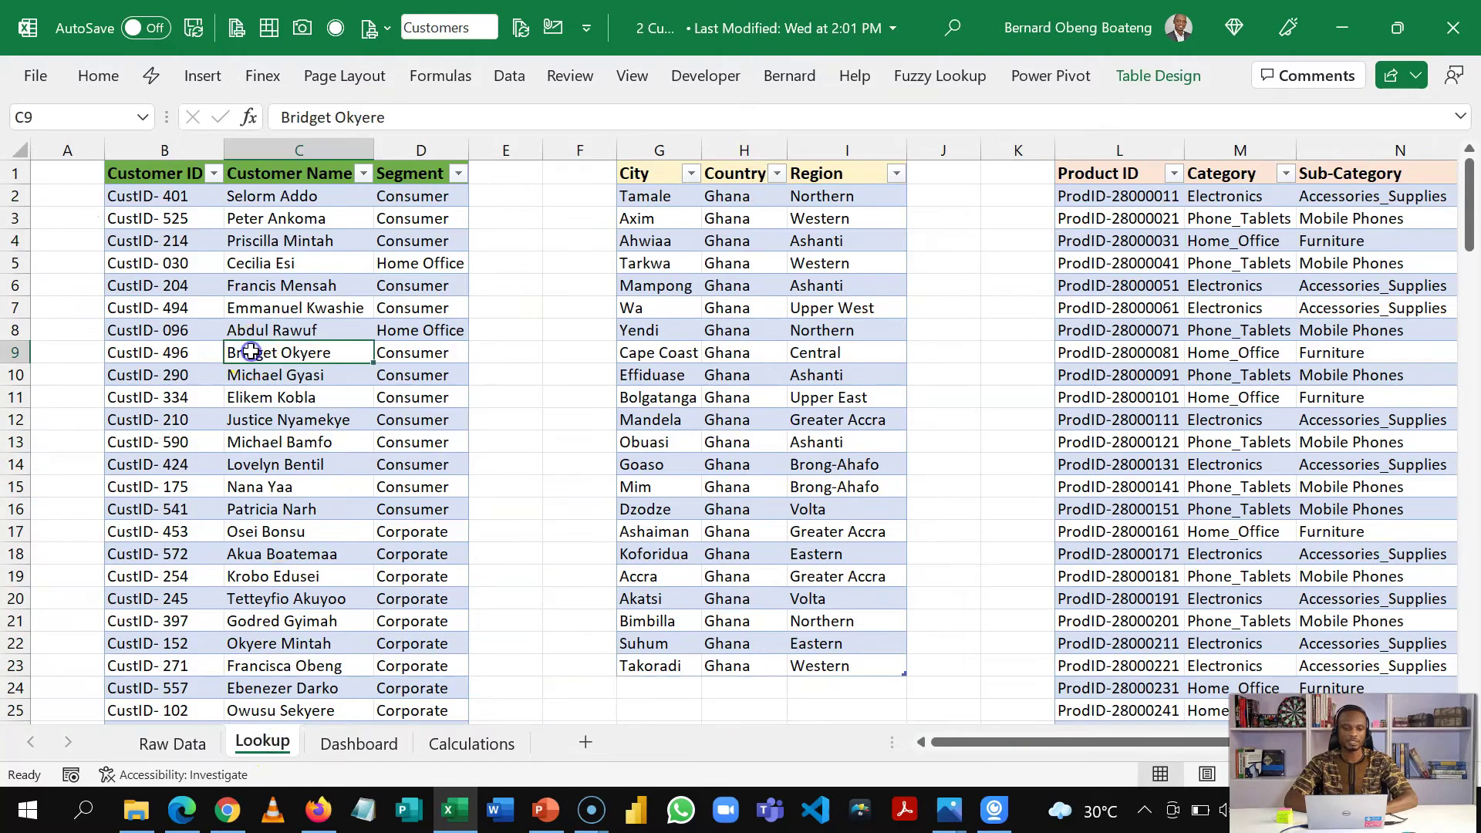
left_click(158, 198)
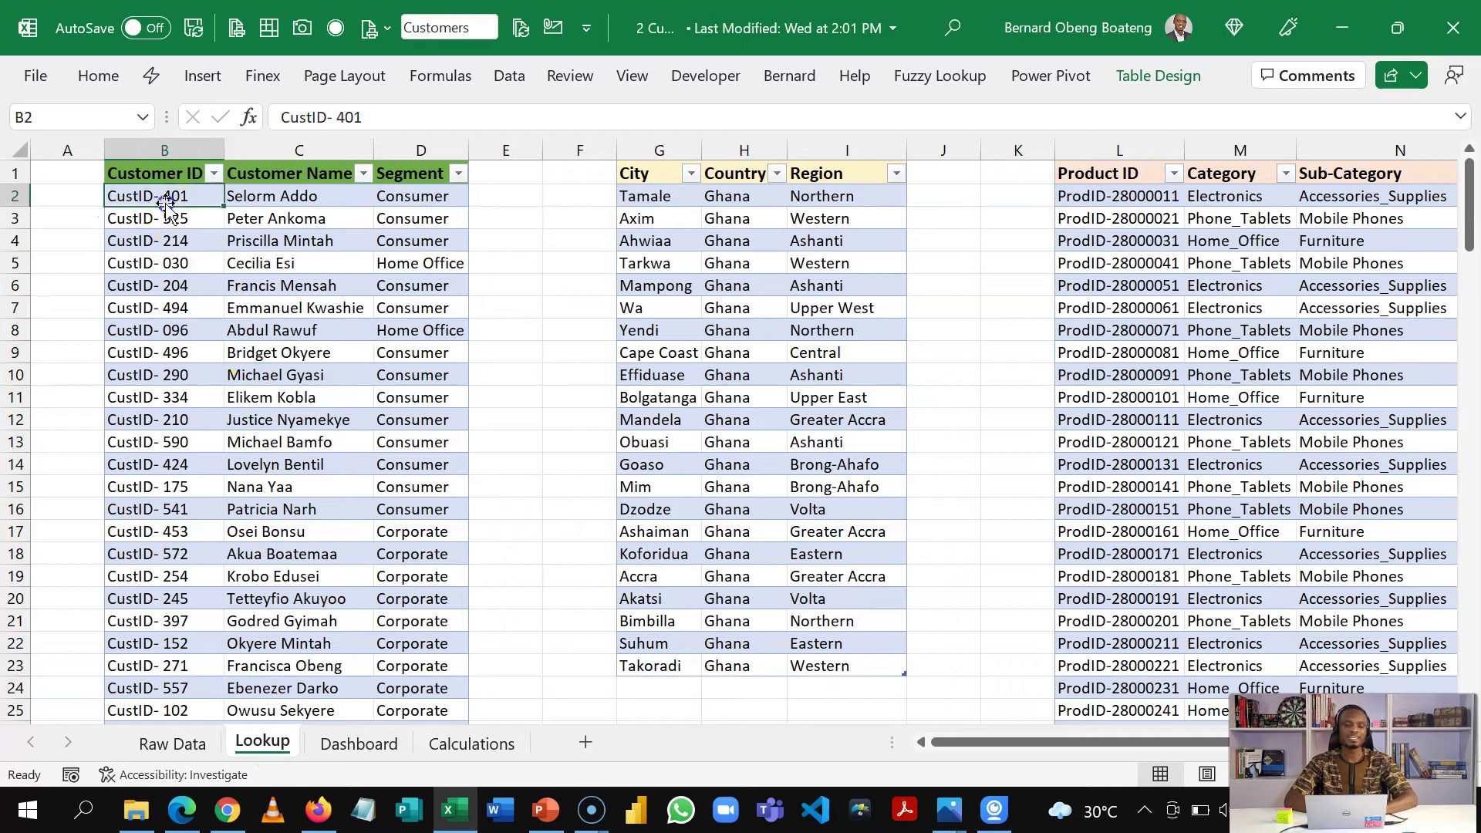
left_click(298, 149)
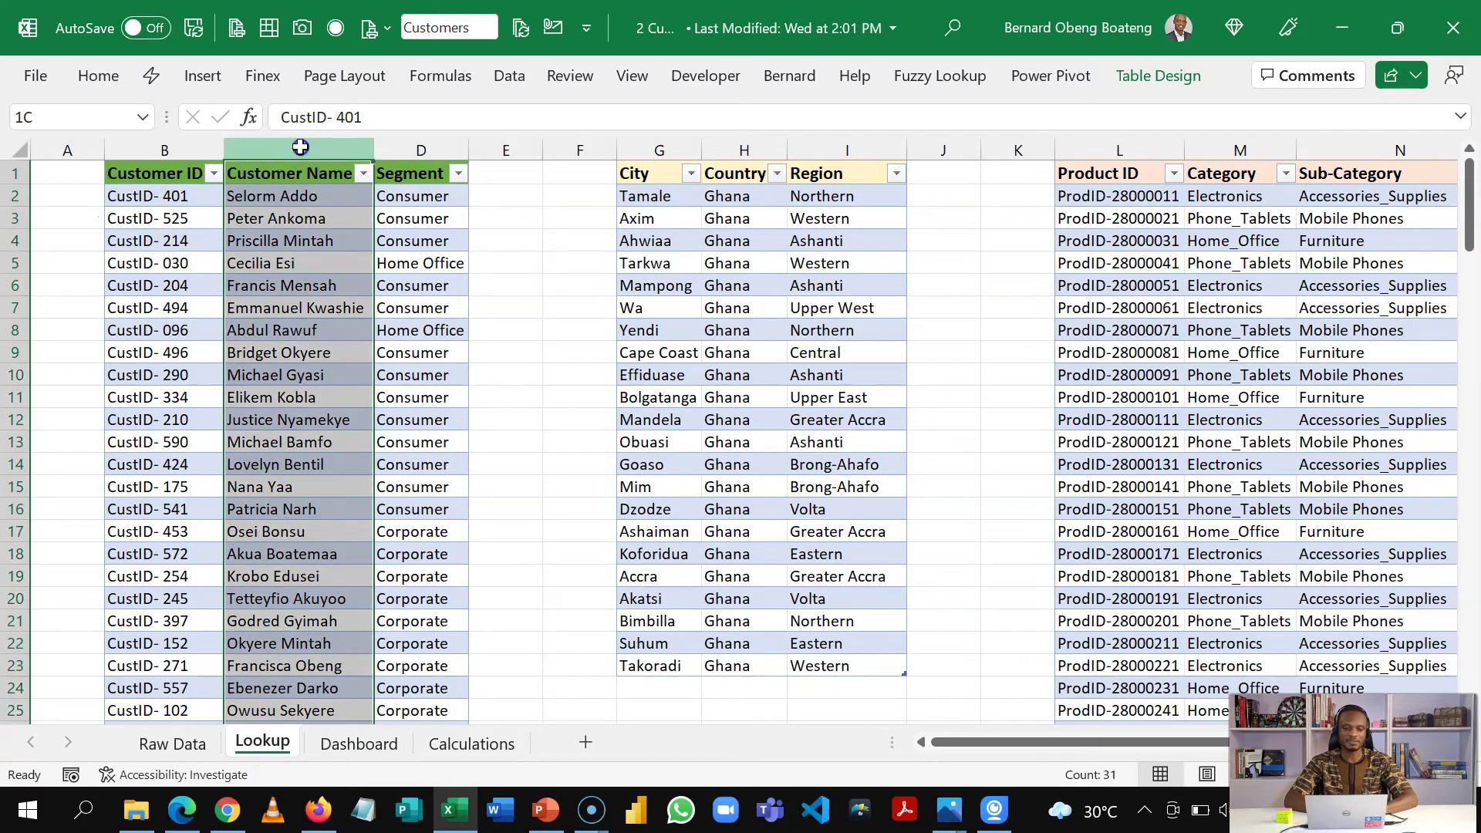
left_click(413, 148)
left_click(323, 288)
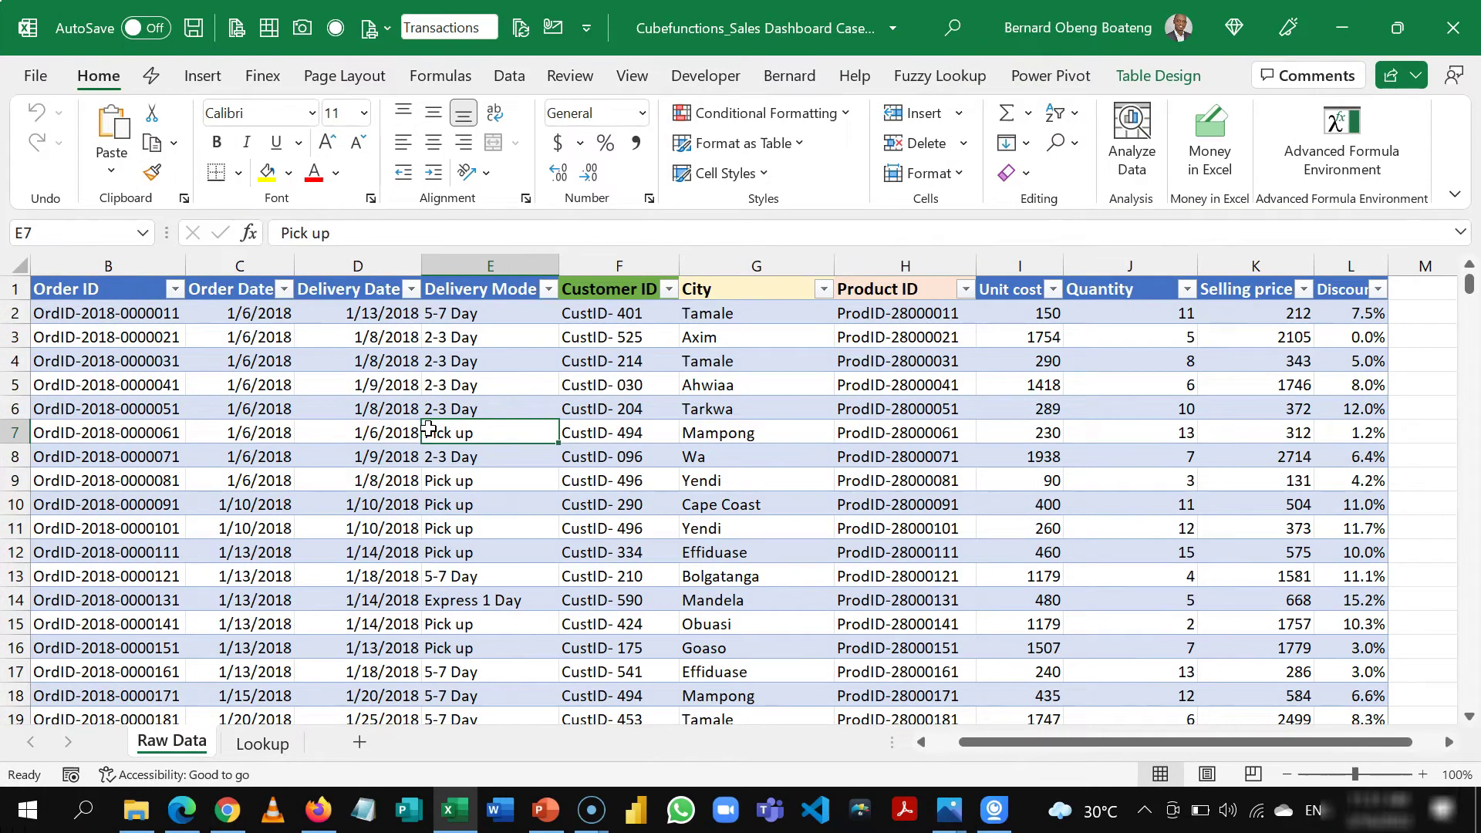
Step: With a Transactions table cell selected, bring up the Table Design and Power Pivot commands
left_click(550, 377)
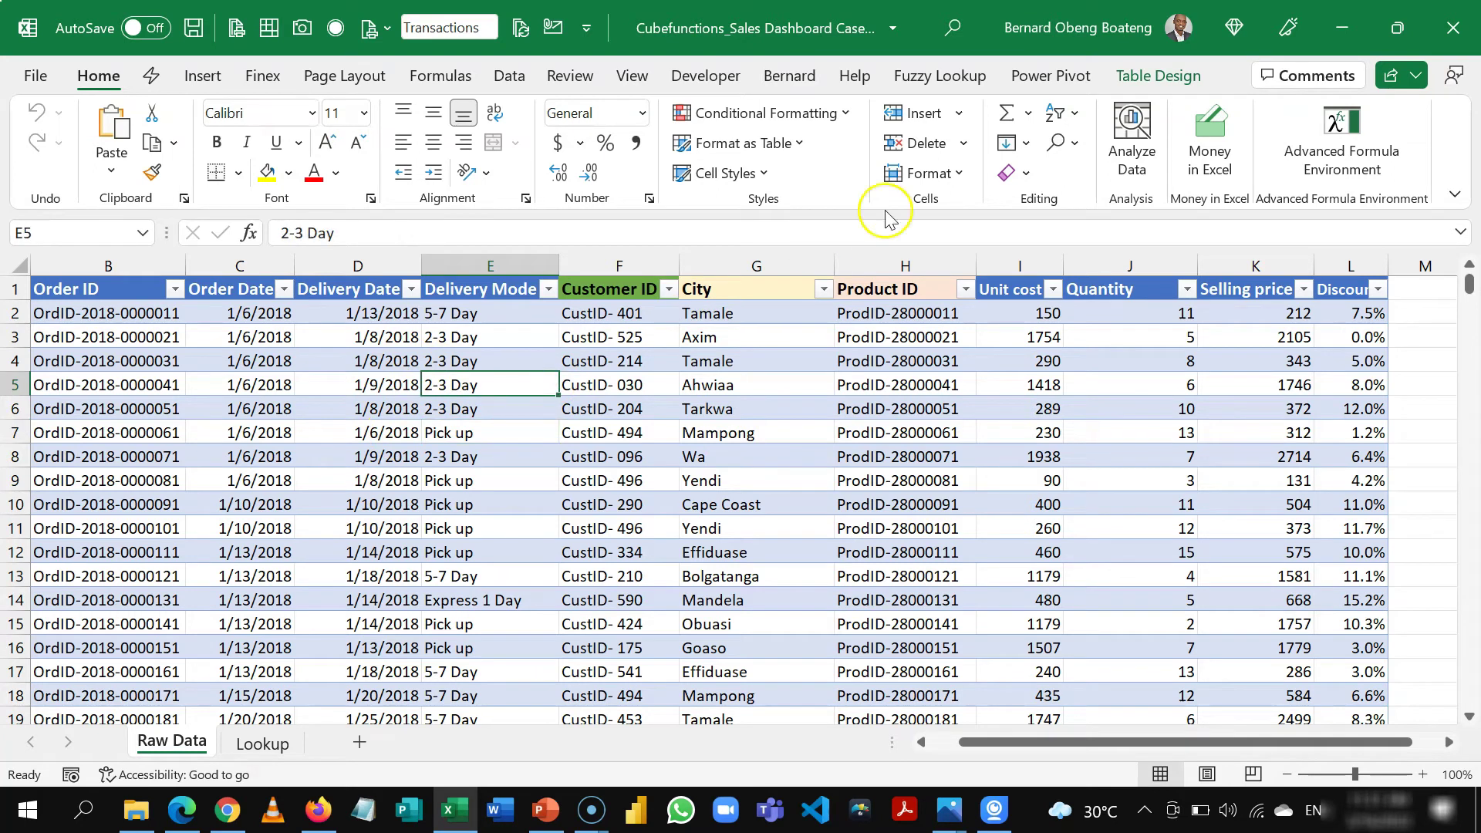
left_click(1146, 77)
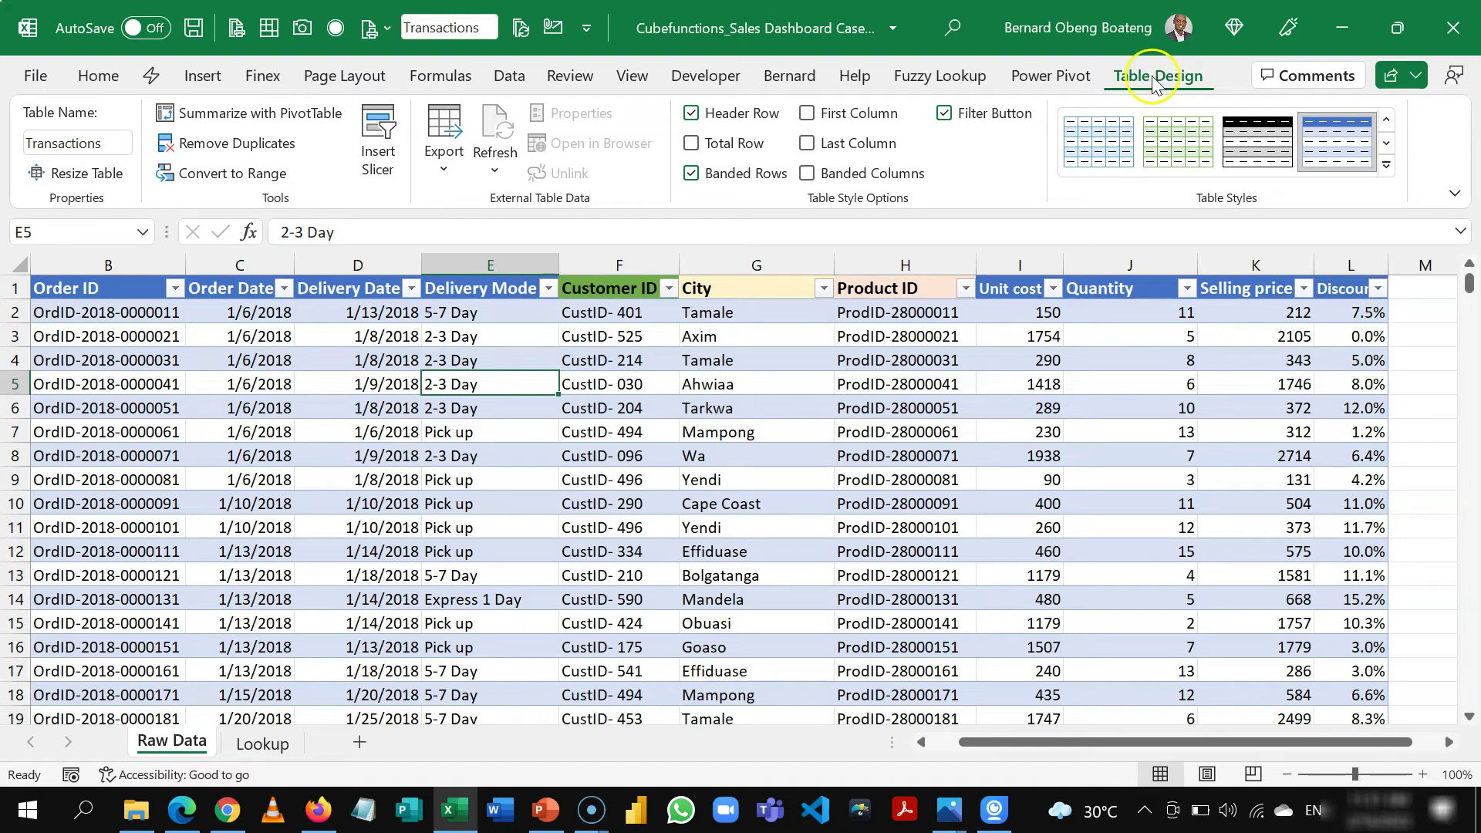
left_click(1054, 83)
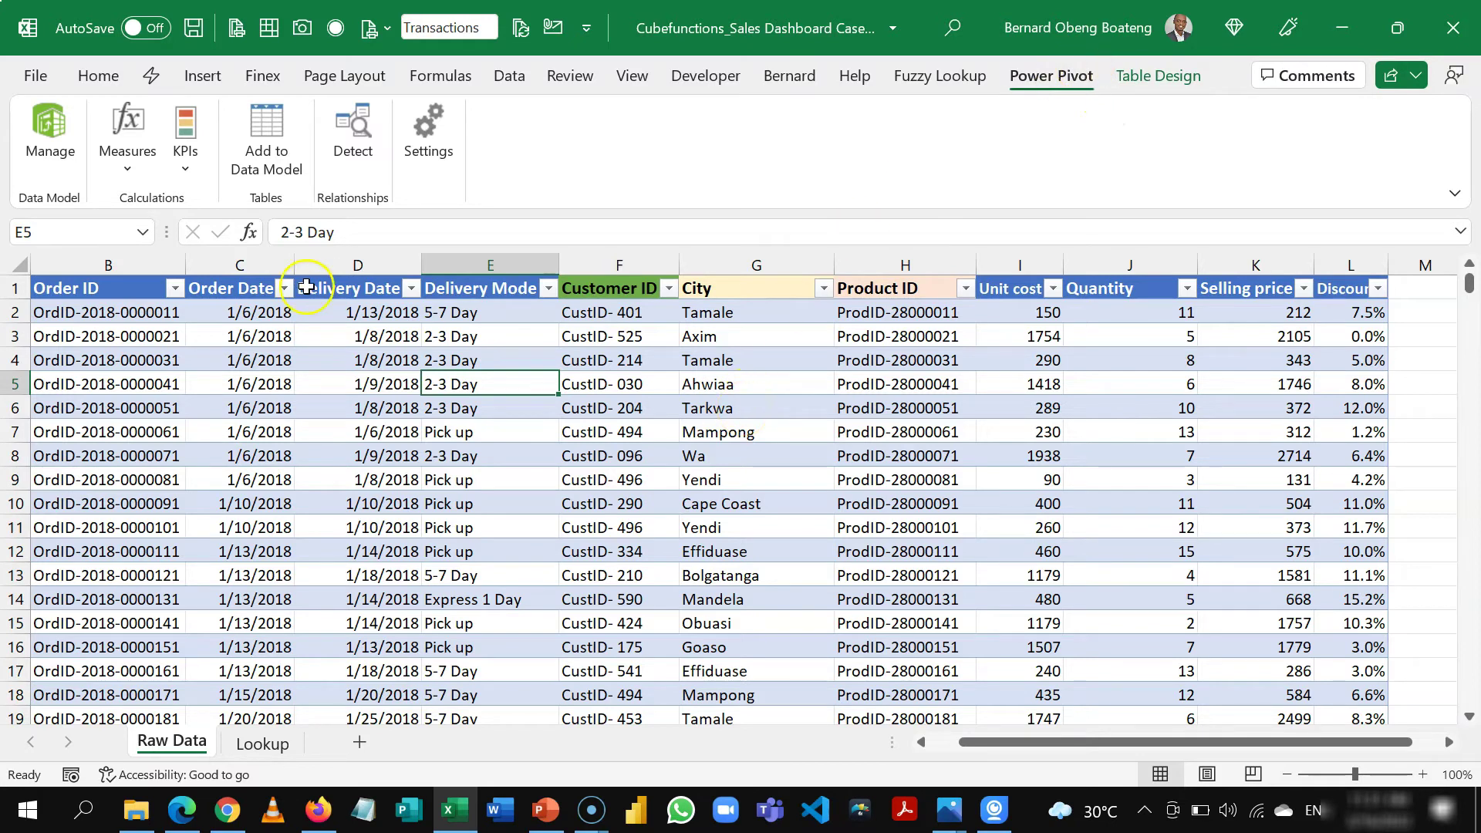
Step: Add the Transactions table's 662 records to the data model and return to the workbook
left_click(283, 173)
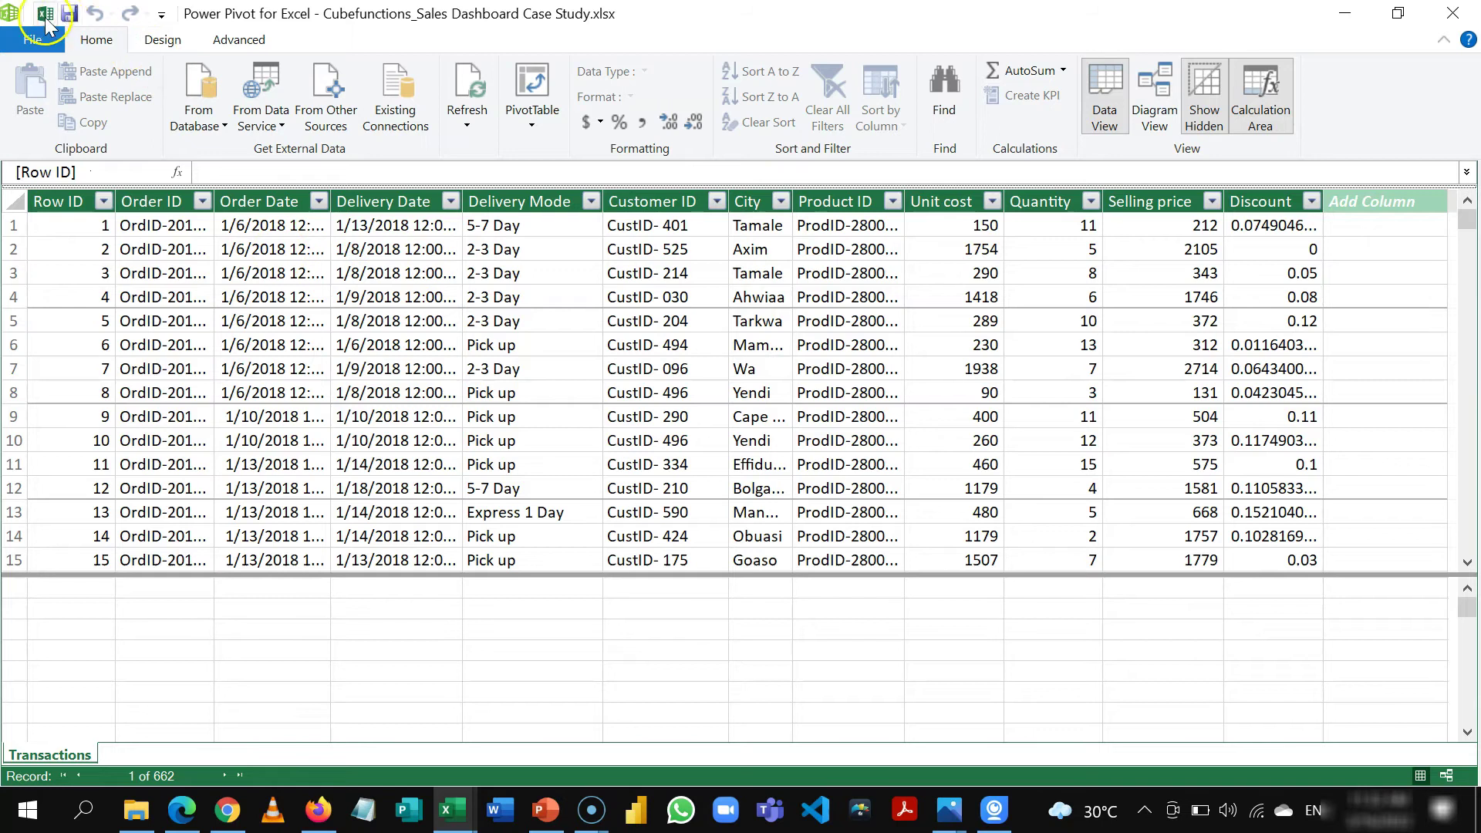
left_click(40, 18)
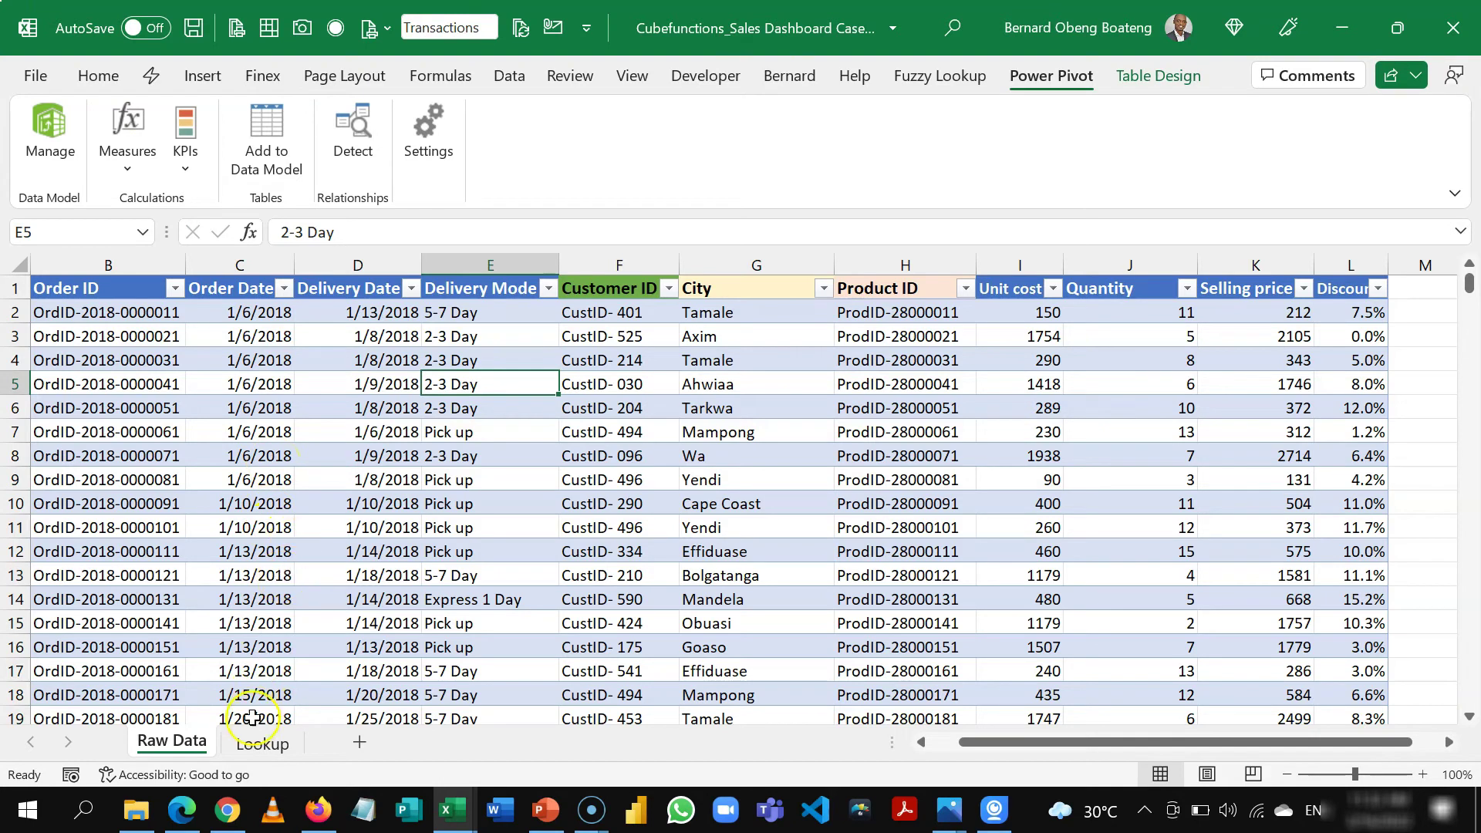
Step: Add the Customers table from the Lookup sheet to the data model
left_click(246, 747)
left_click(332, 556)
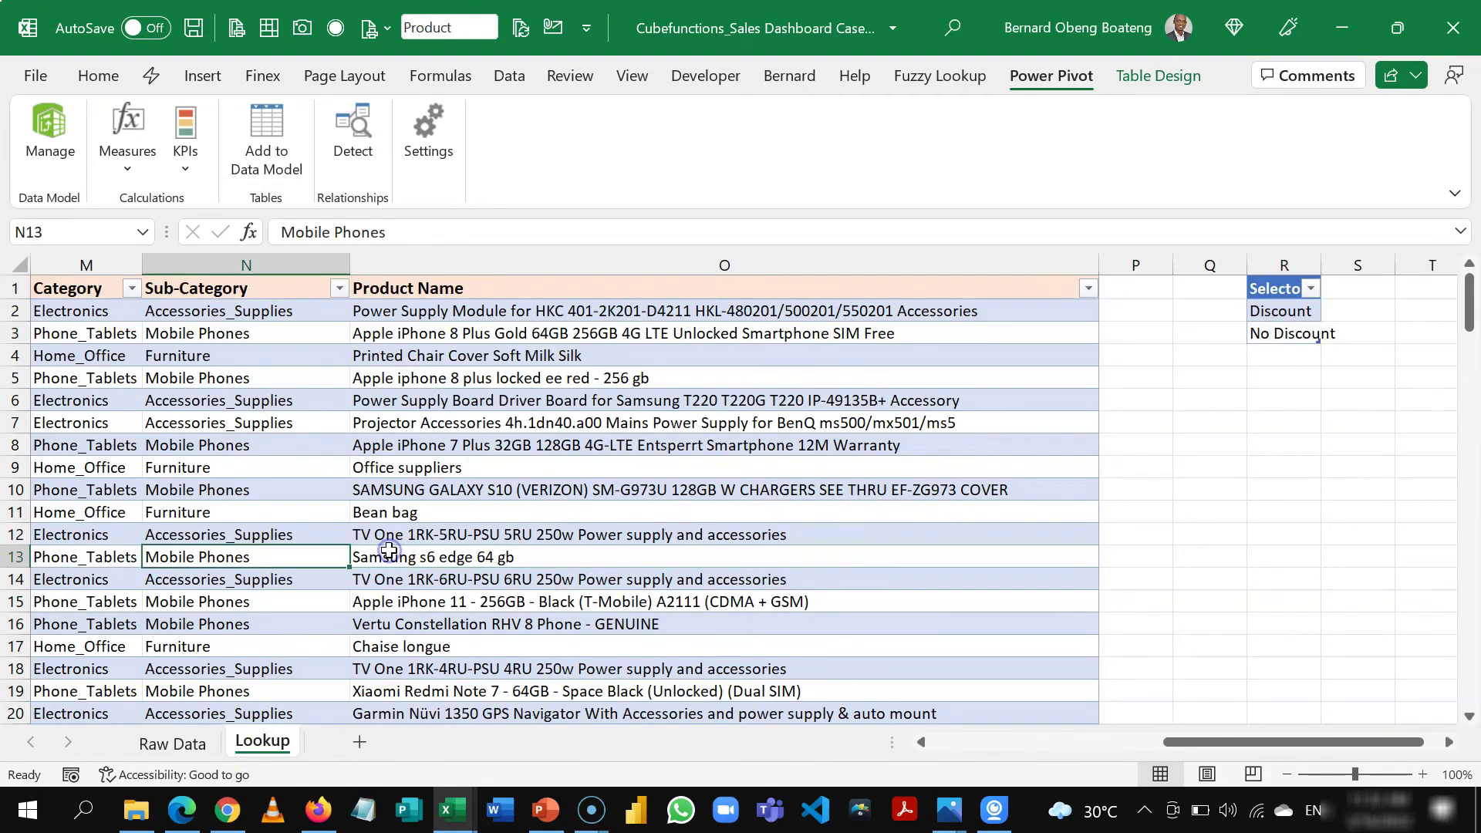
key("Left")
key("Home")
left_click(351, 469)
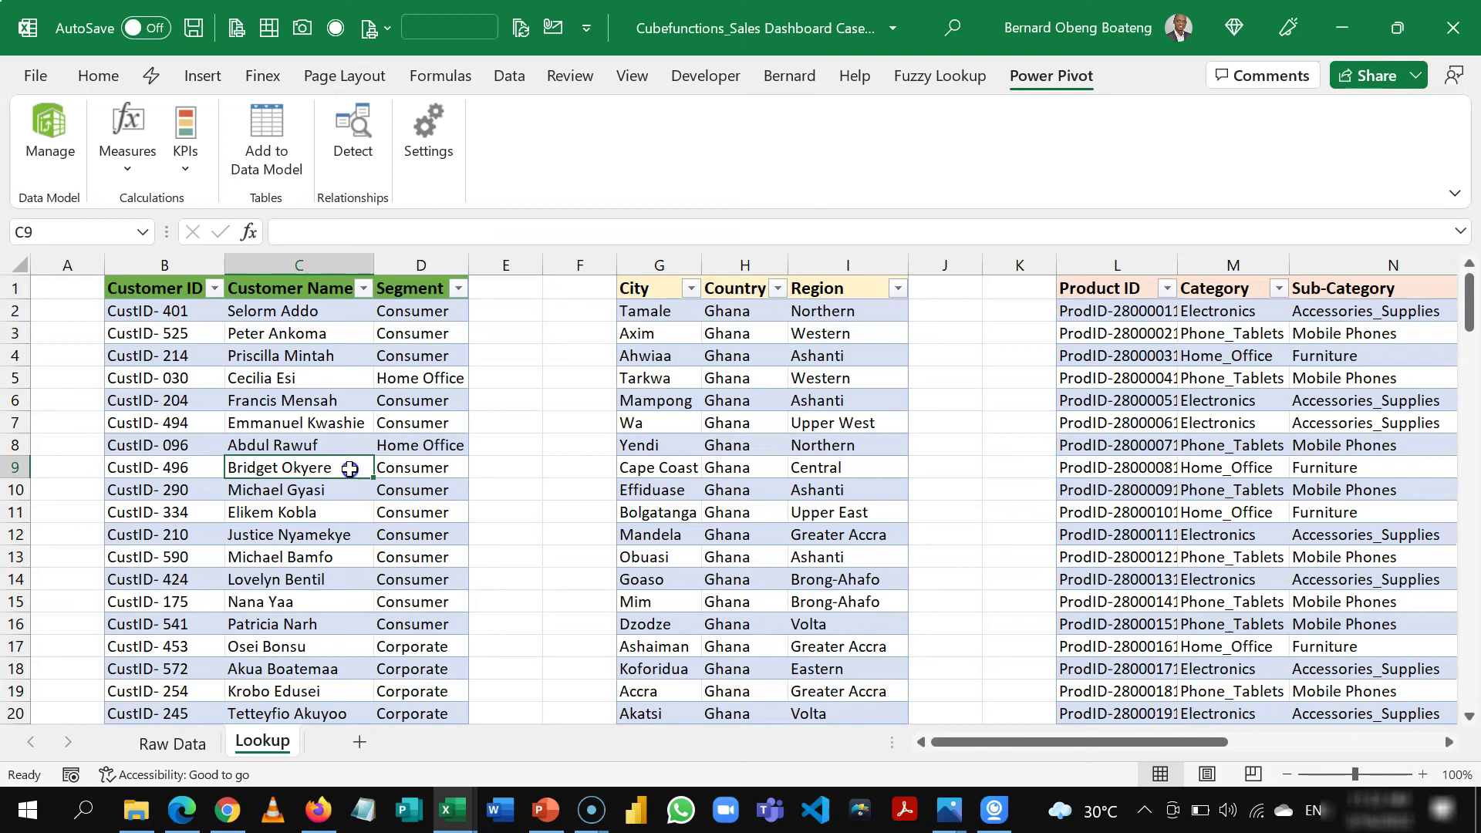
left_click(266, 138)
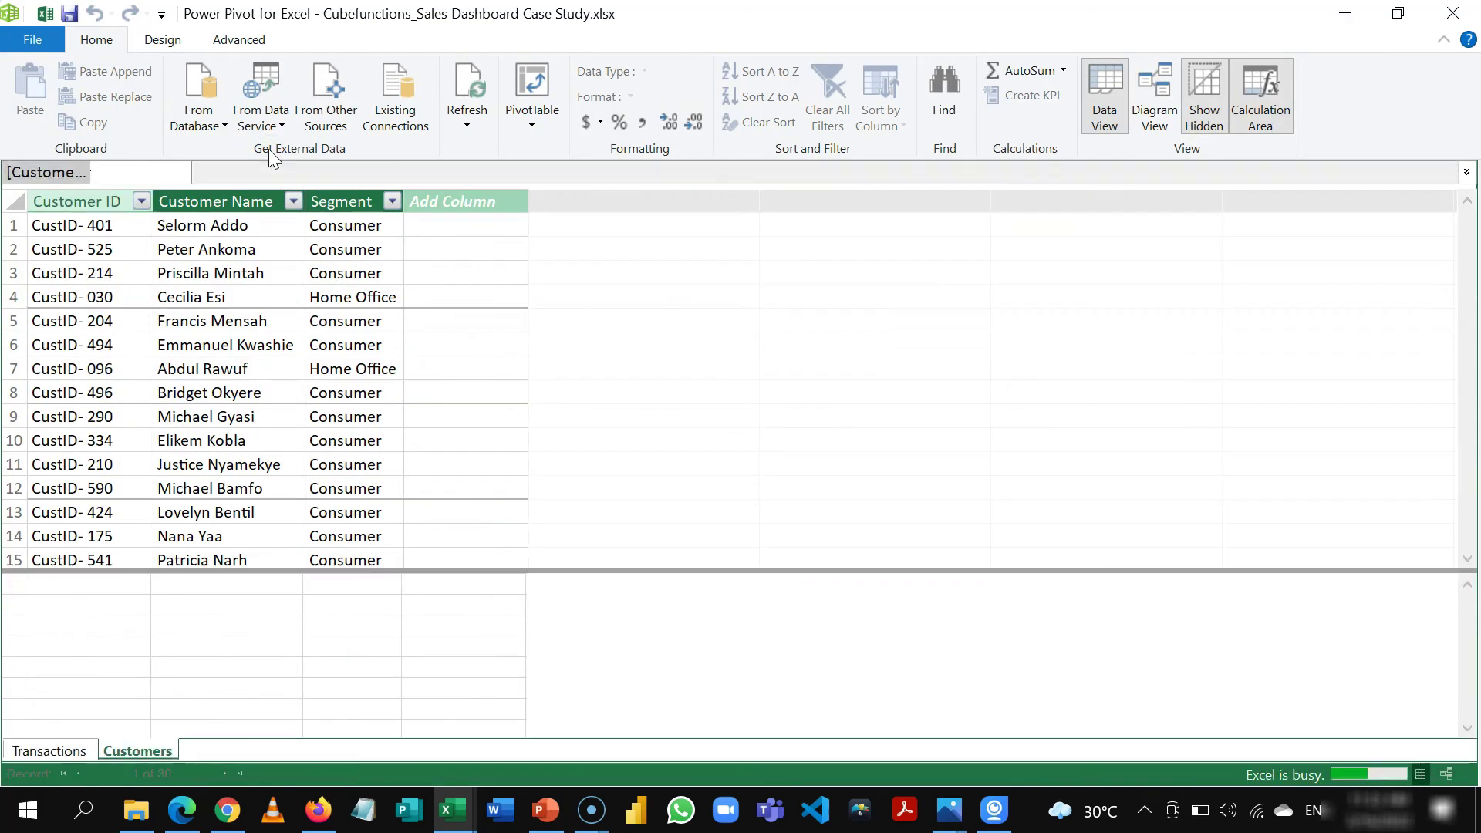
left_click(45, 15)
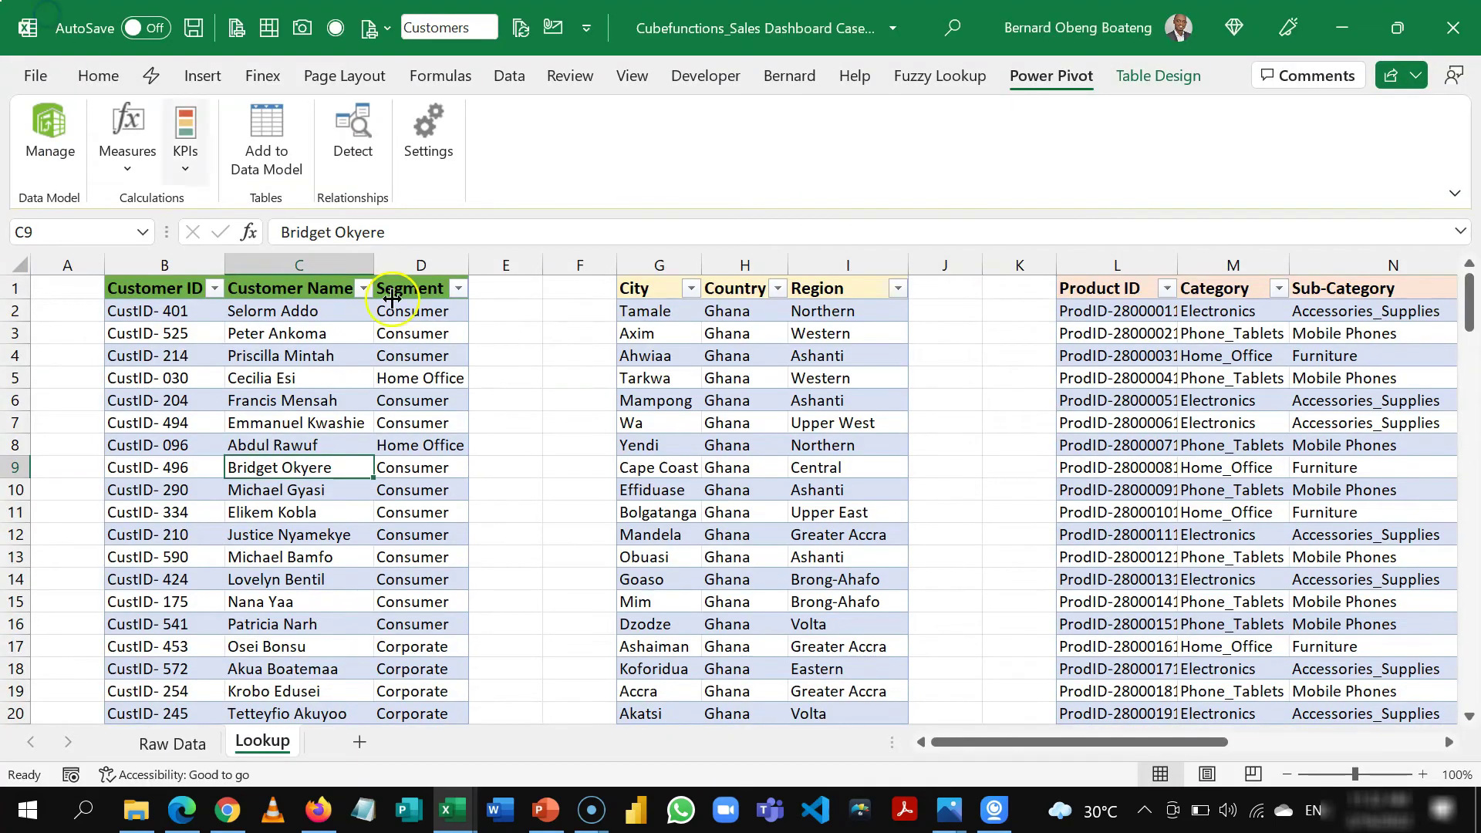
Step: Add the Location and Product tables to the data model and view it as a diagram
left_click(650, 408)
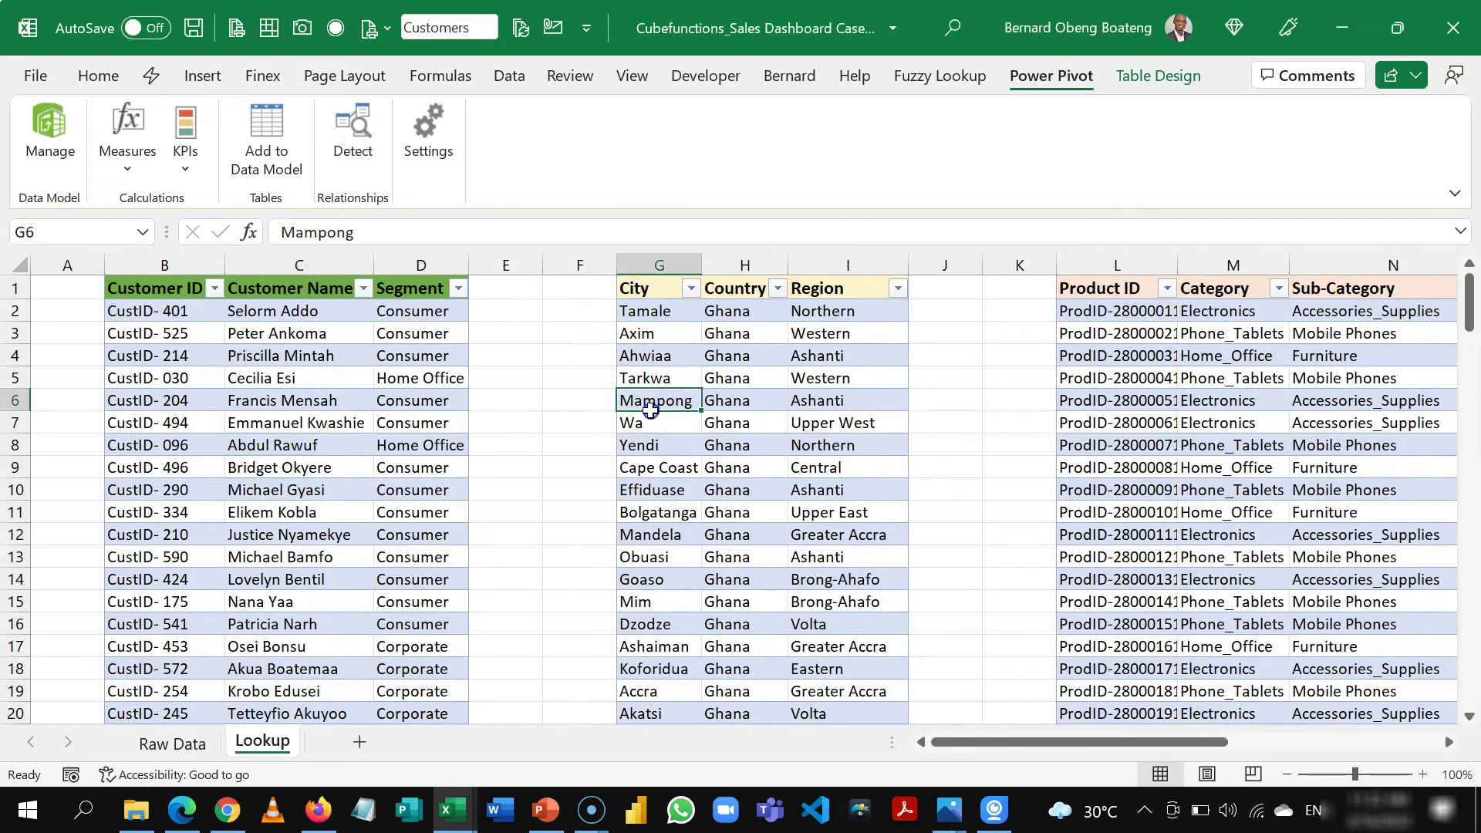
left_click(266, 157)
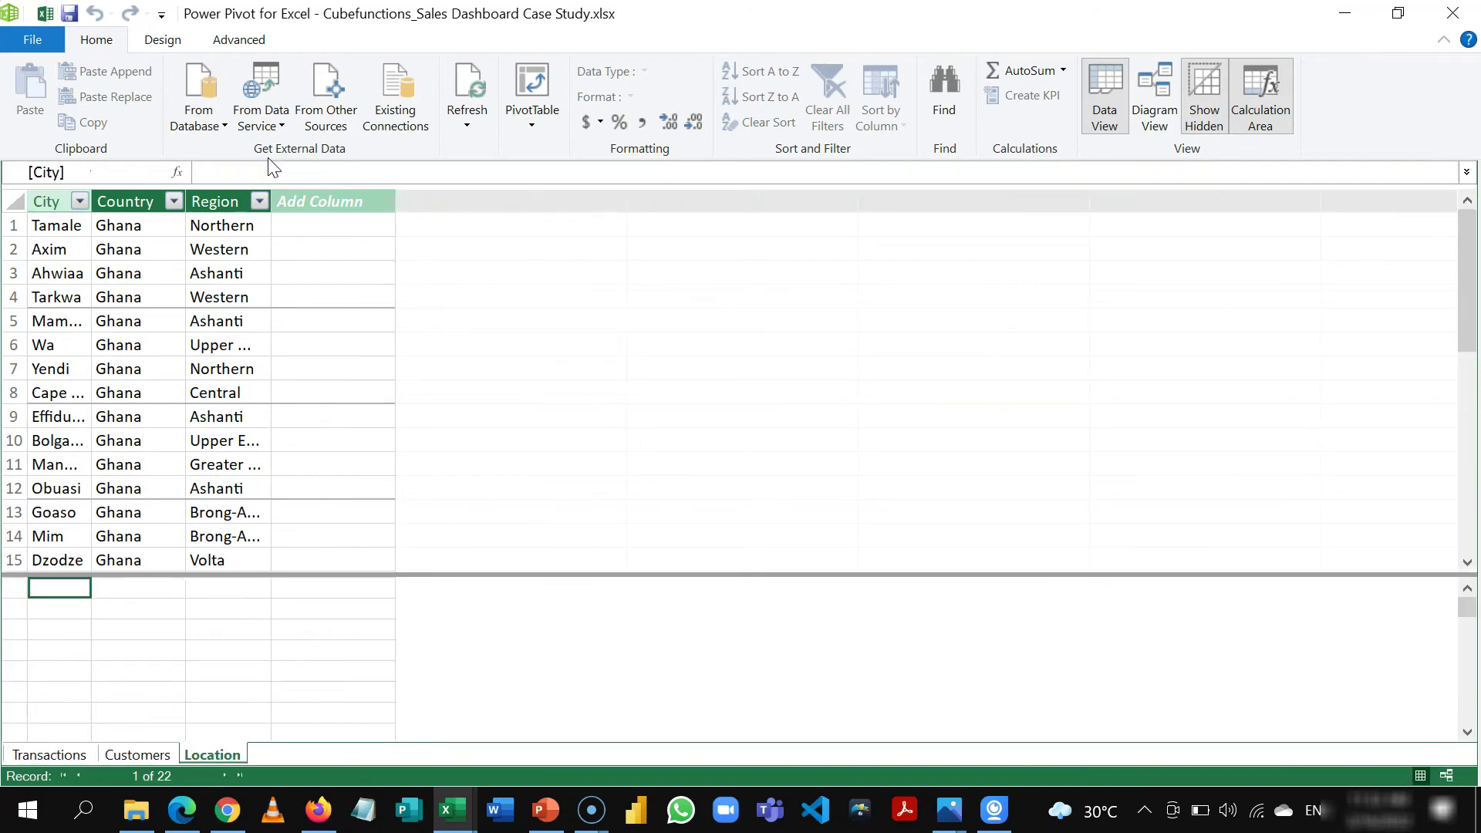
left_click(45, 13)
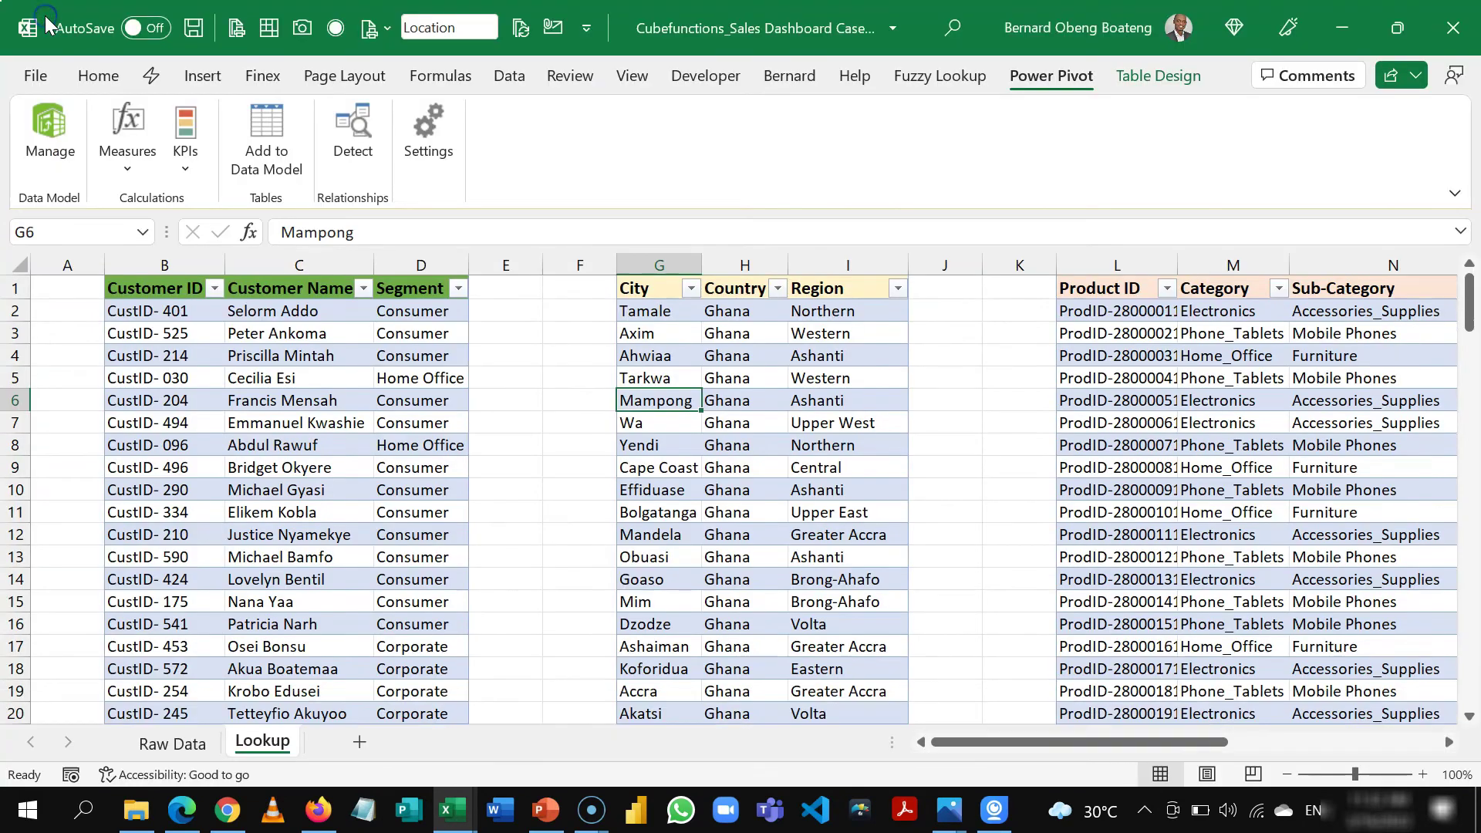
left_click(1149, 400)
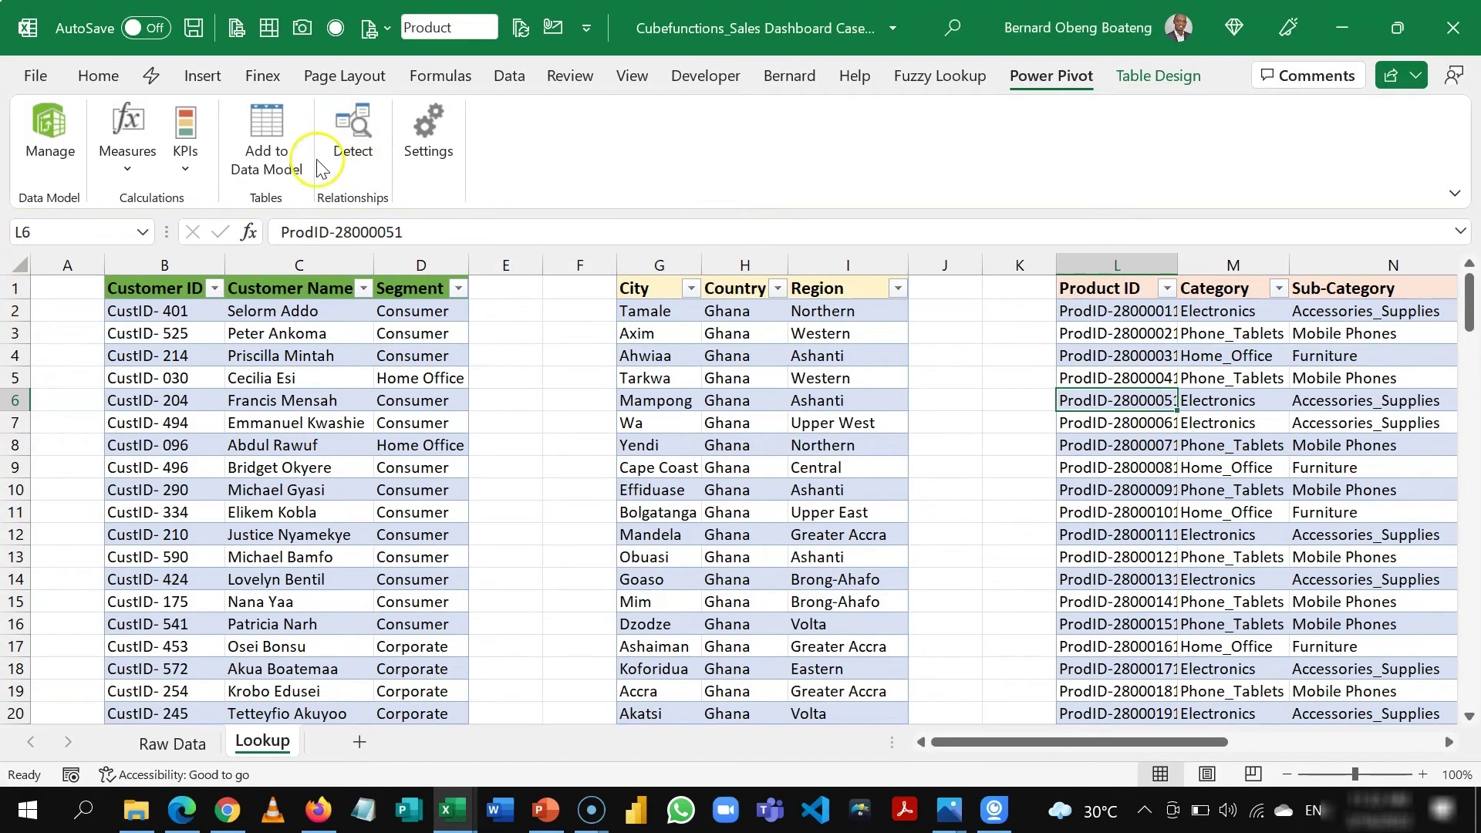
left_click(276, 150)
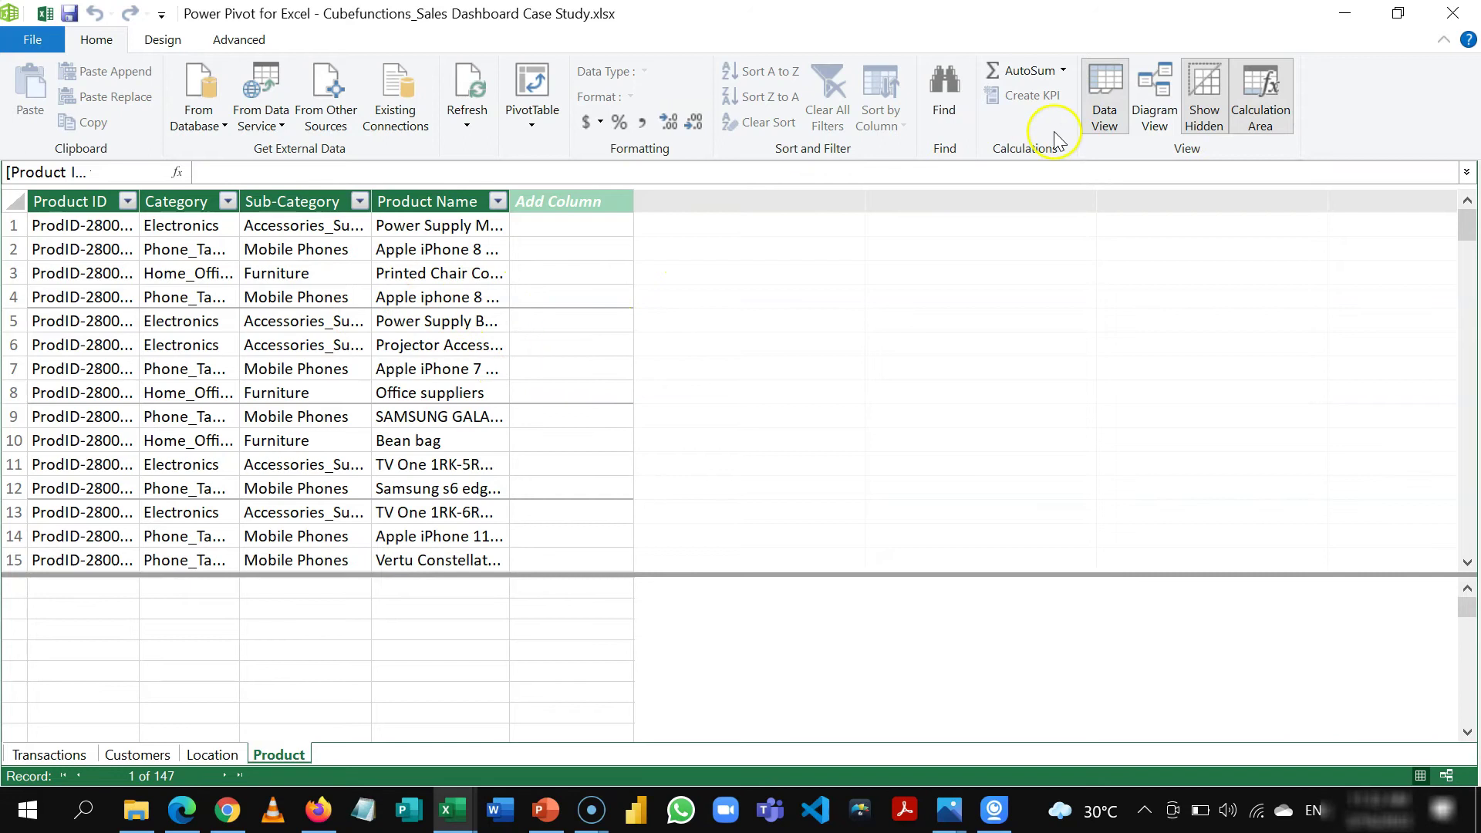
left_click(1145, 130)
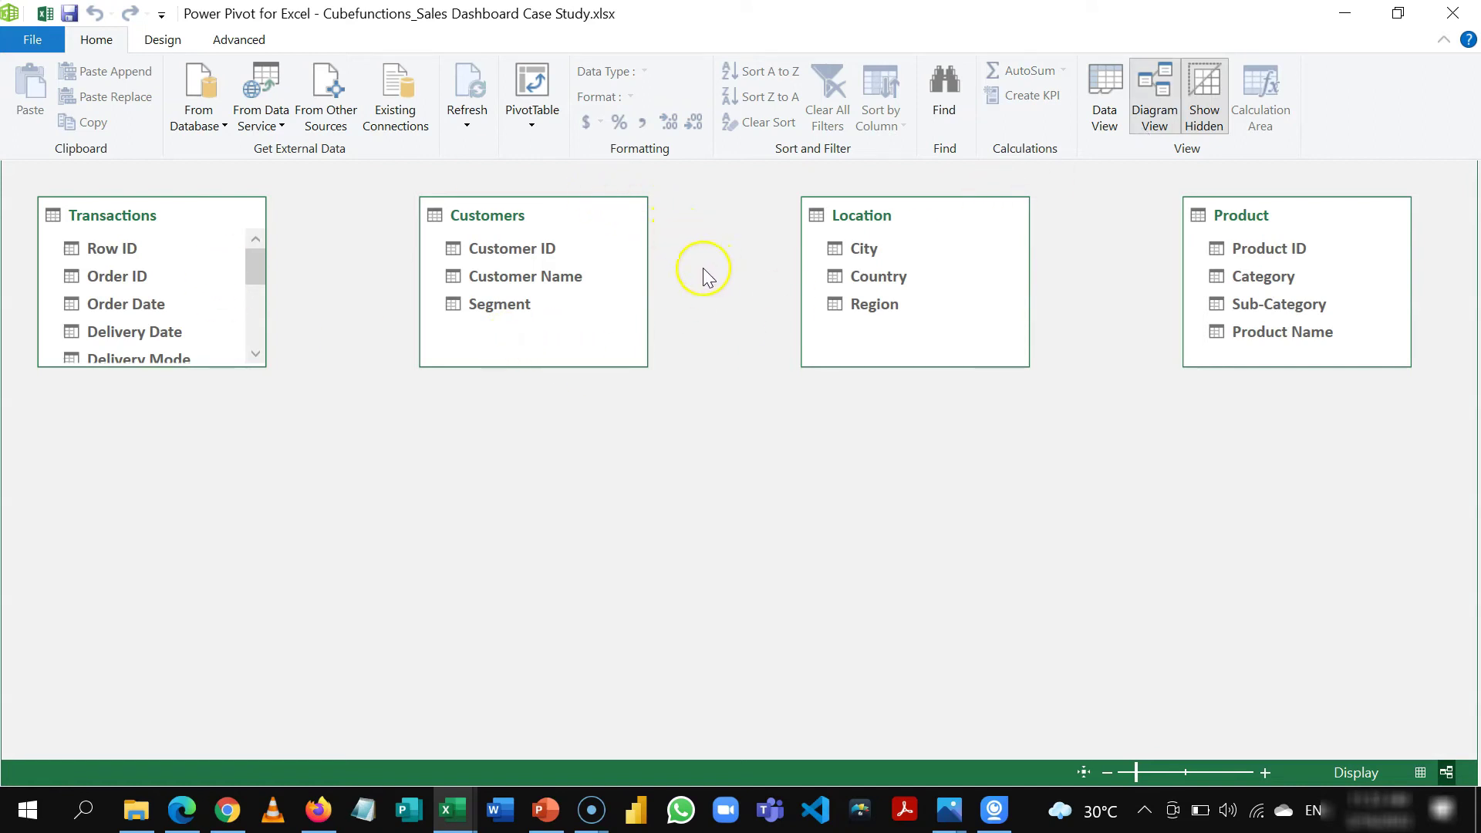
Step: Move Transactions below Customers and Location and stretch it taller to show all columns
left_click_drag(152, 218, 955, 425)
left_click_drag(943, 577, 944, 755)
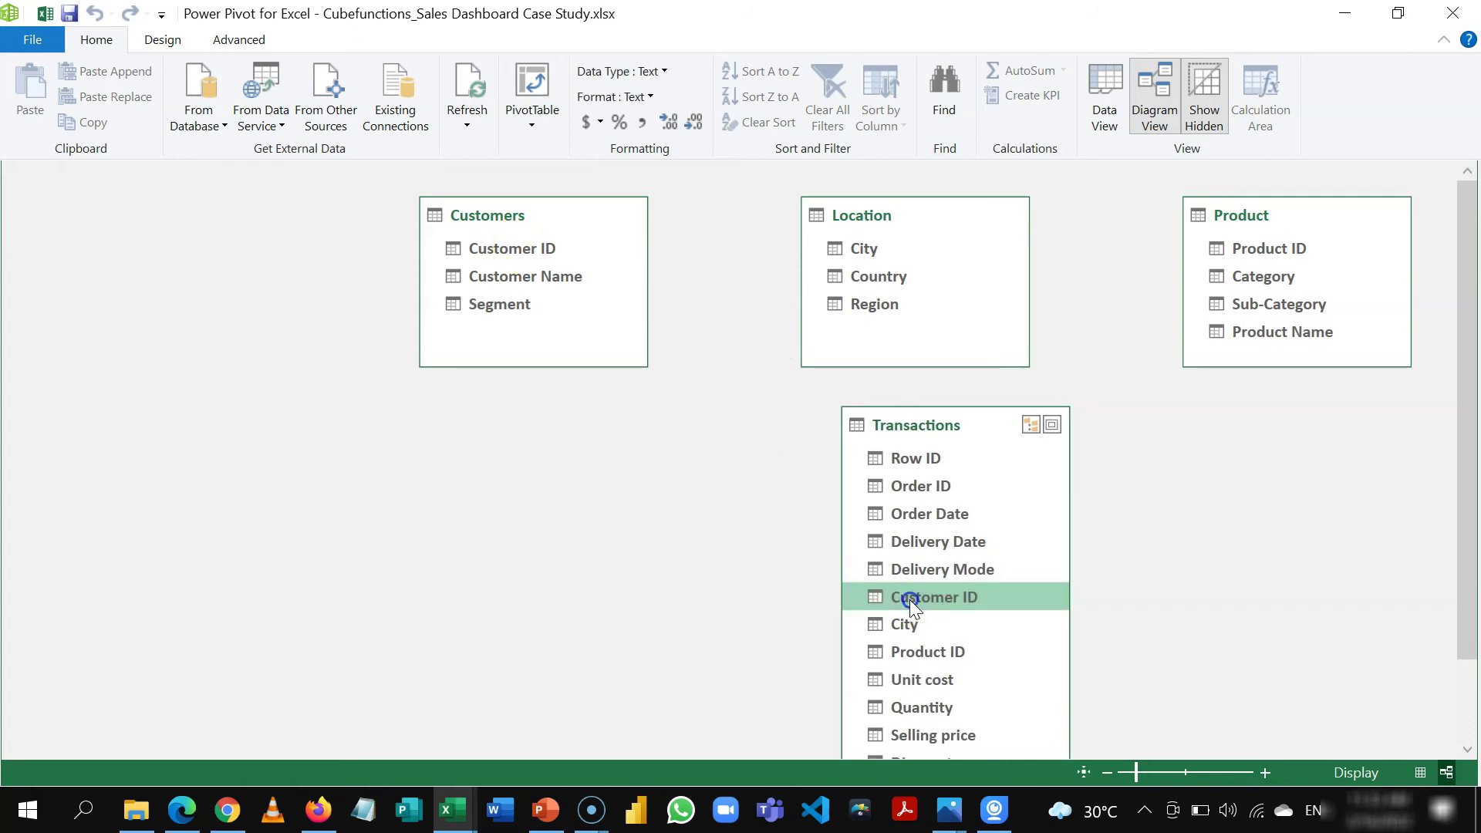
Step: Link Transactions to Customers by Customer ID, to Location by City, and to Product by Product ID
left_click_drag(909, 599, 545, 250)
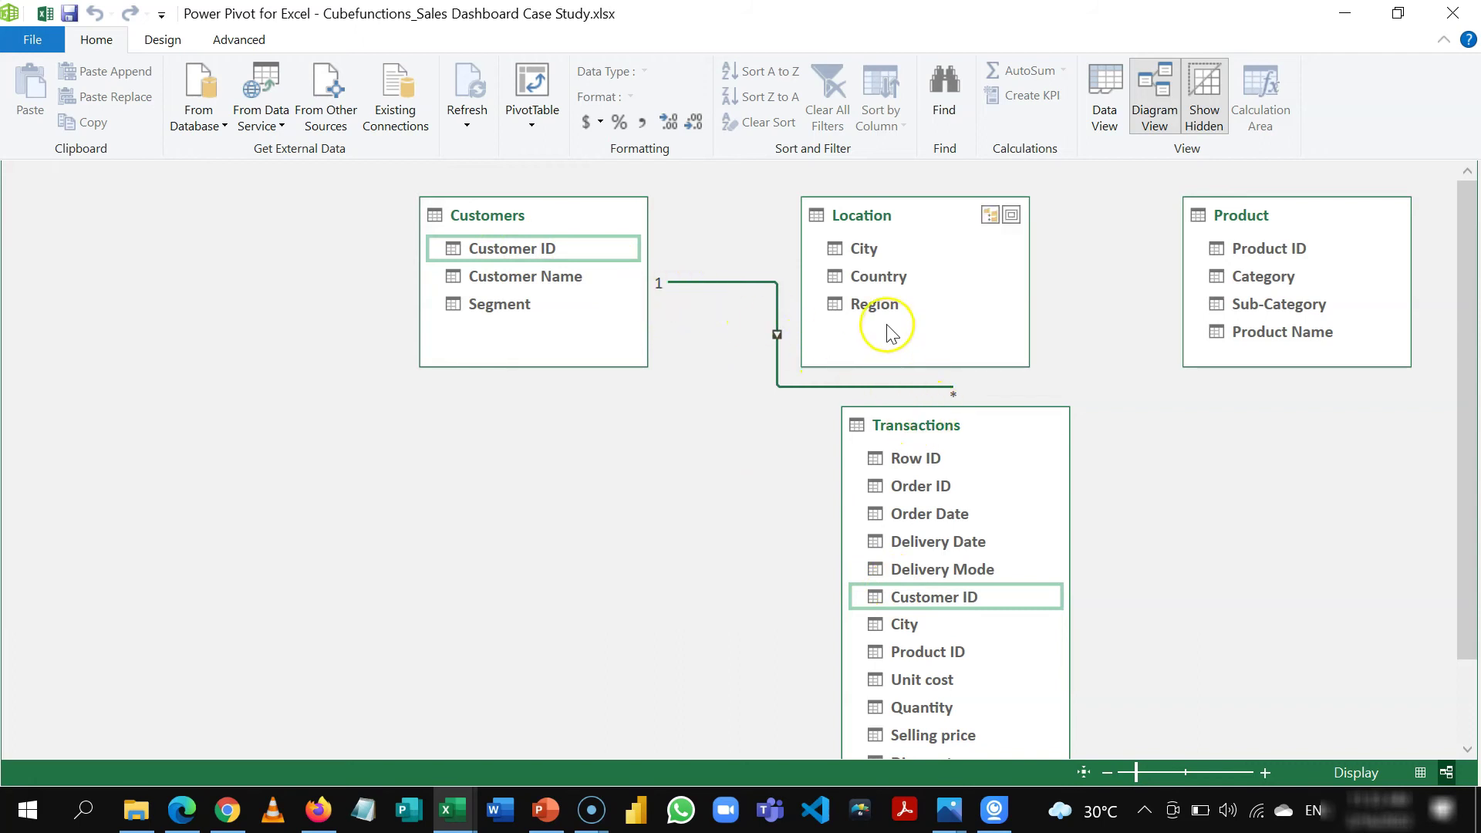
left_click_drag(887, 625, 868, 248)
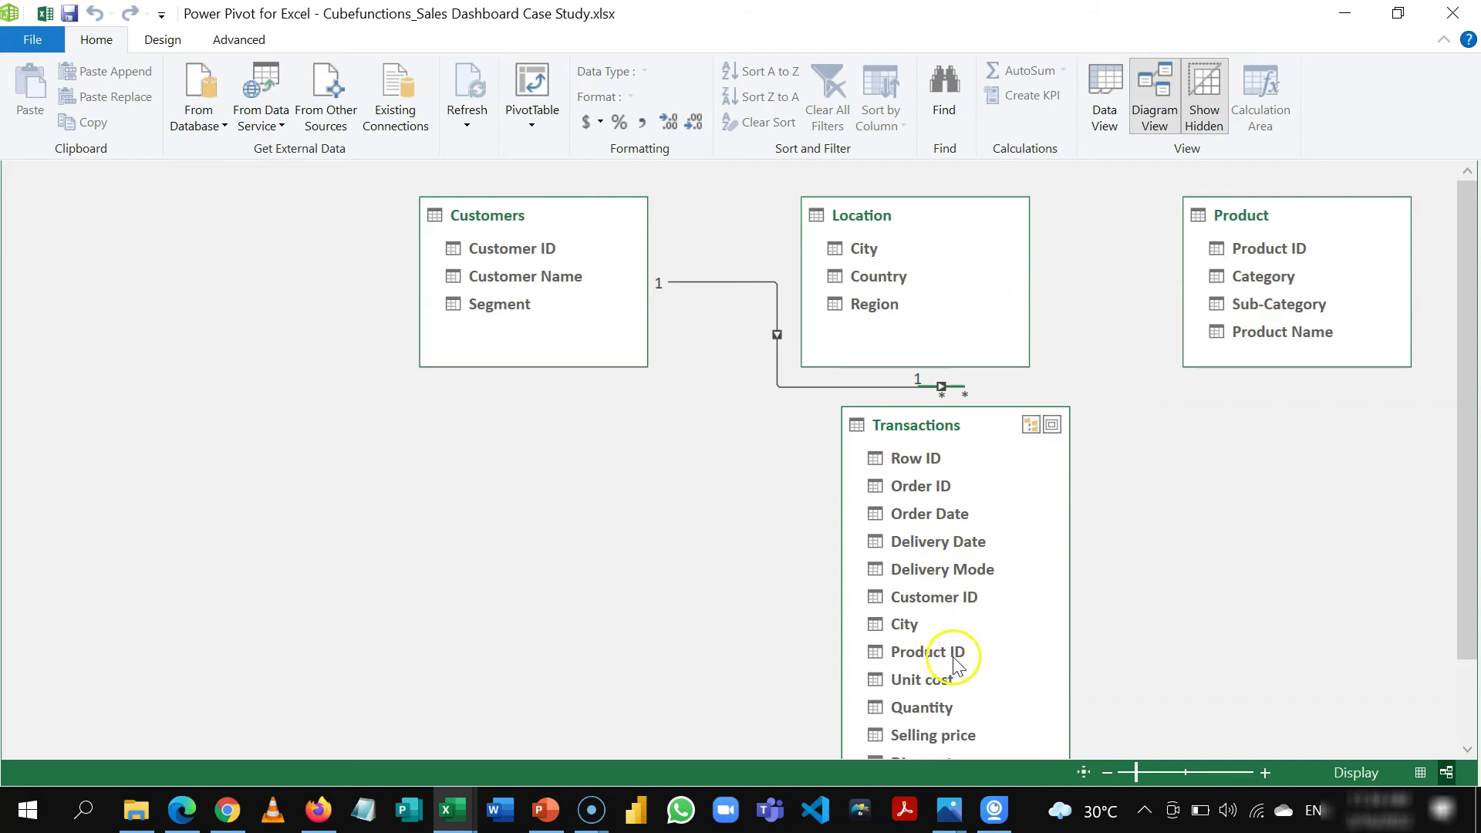
left_click(955, 651)
left_click_drag(955, 654, 1223, 248)
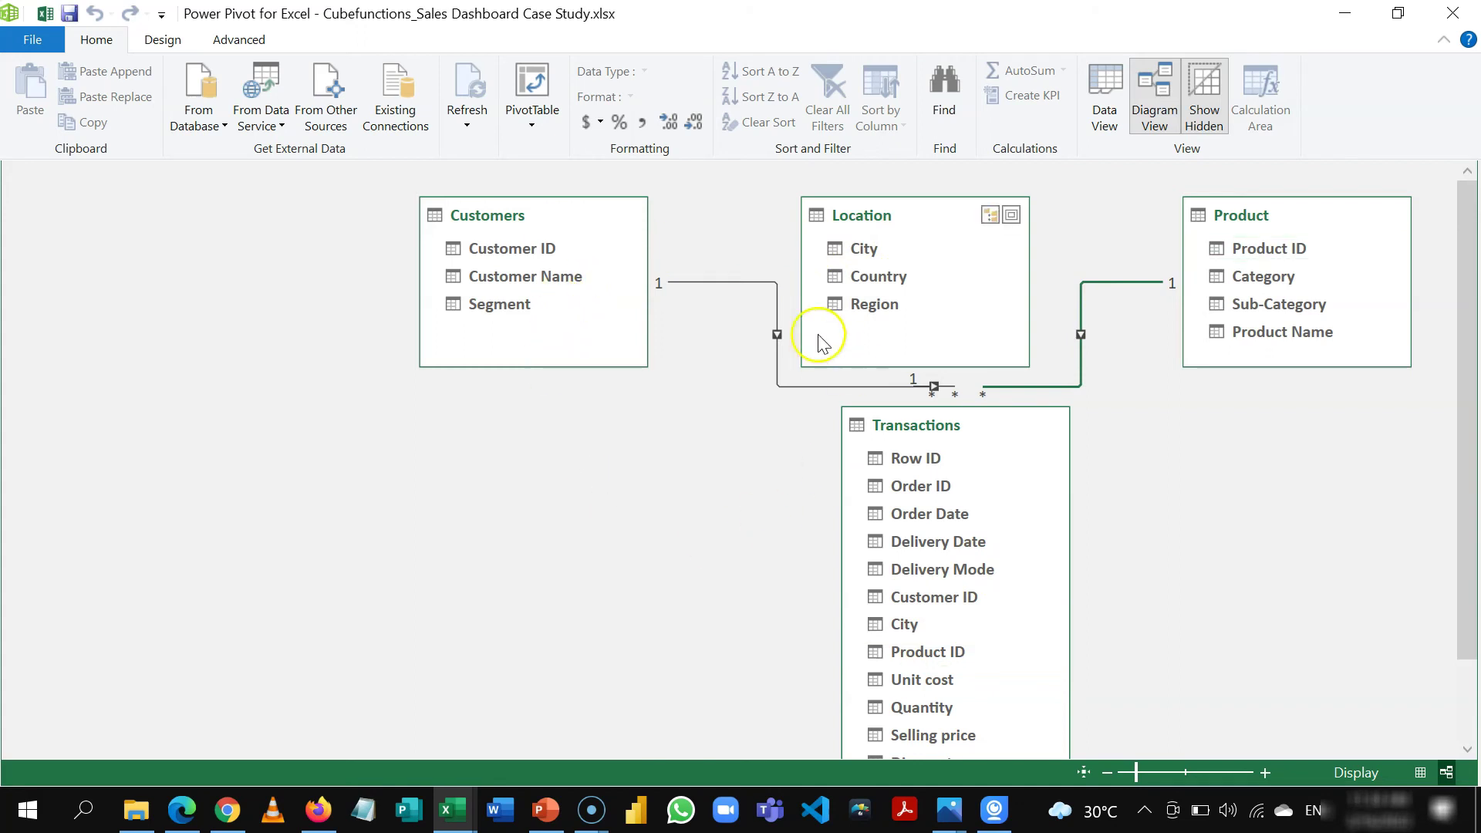
left_click(794, 327)
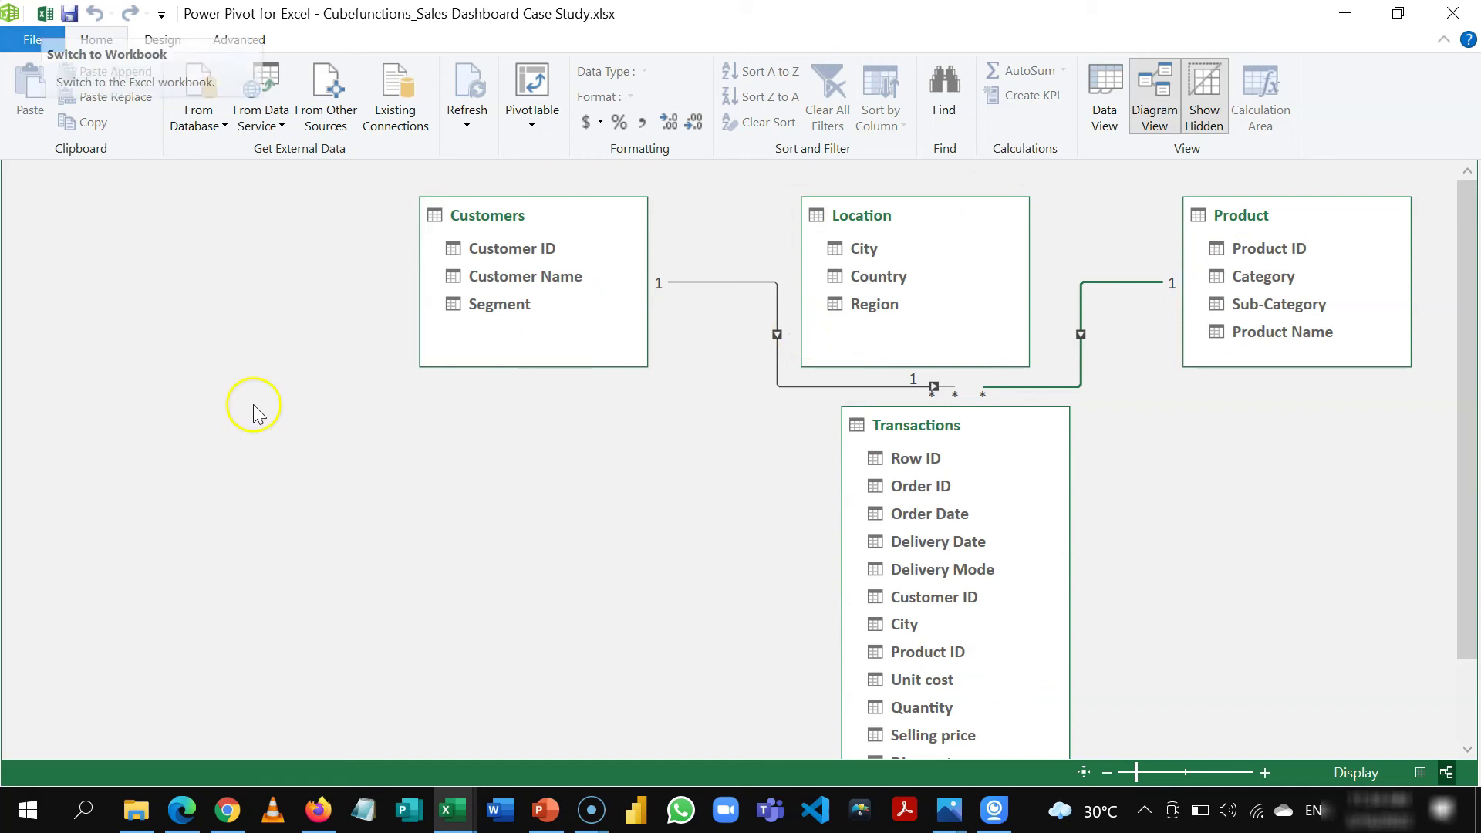
Step: In Lookup cell R7, begin =CUBEVALUE("ThisWorkbookDataModel", using the formula autocomplete
left_click(46, 16)
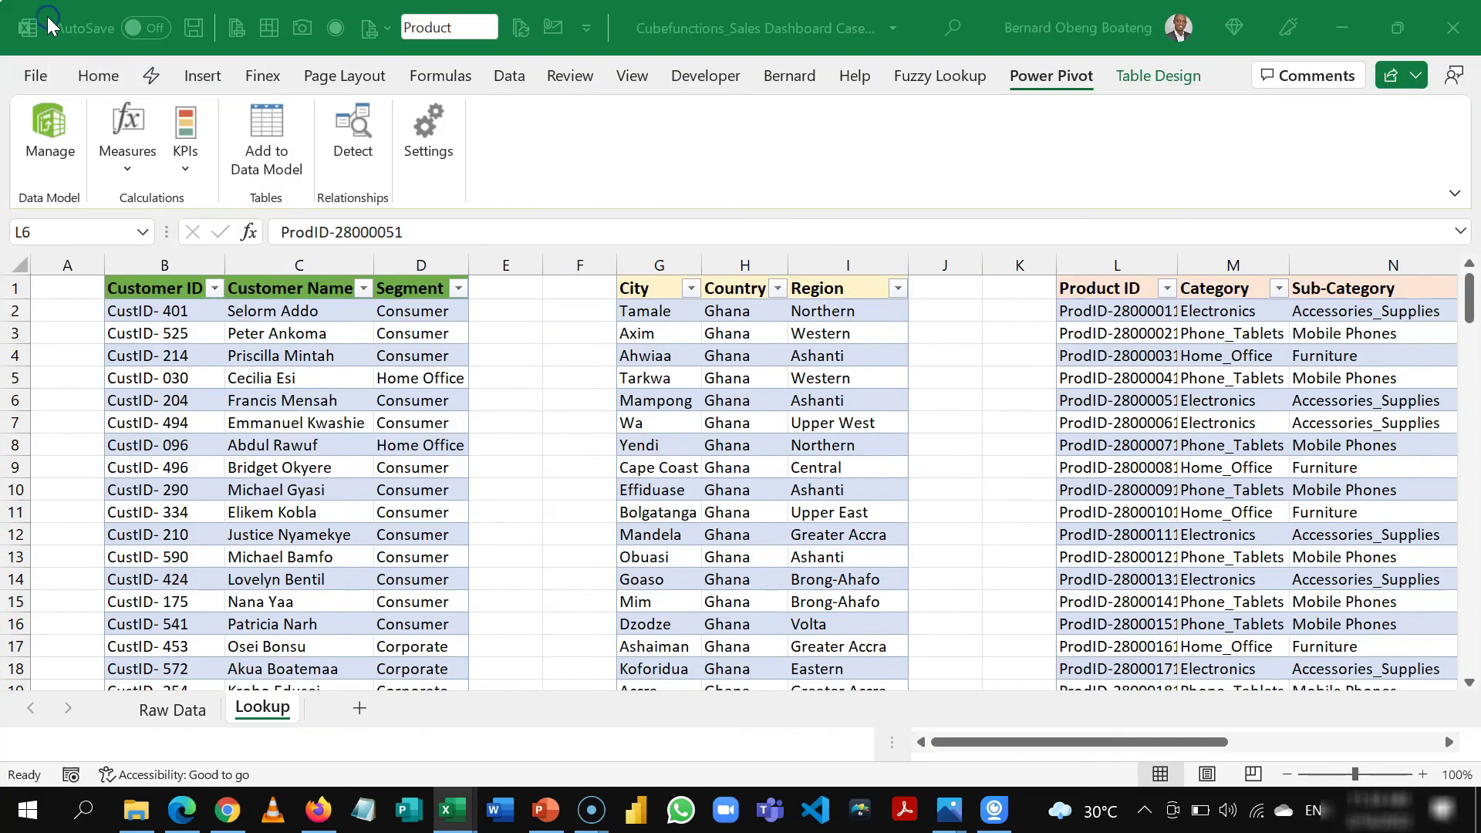
left_click(800, 453)
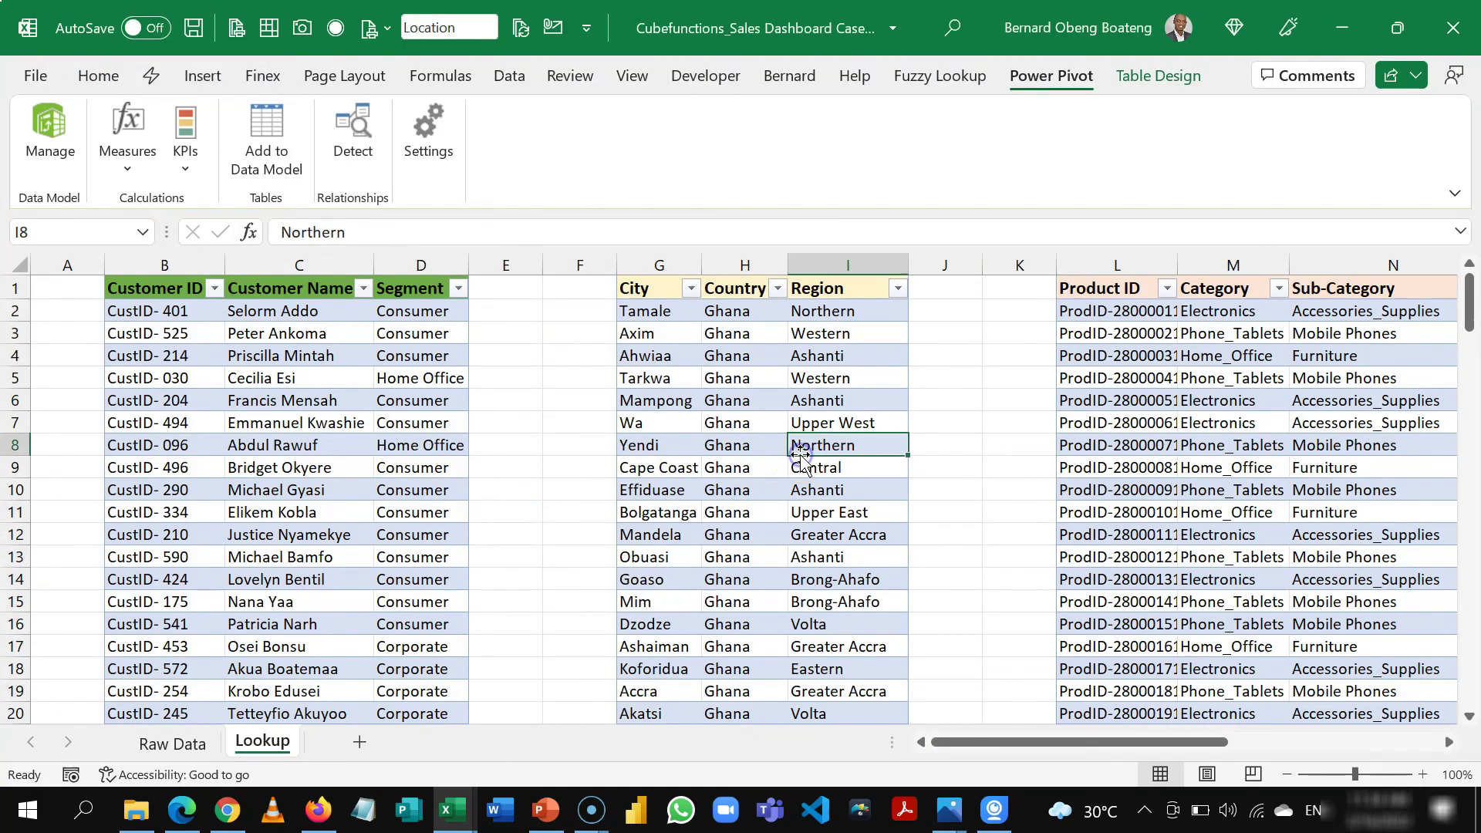
scroll(964, 432, "right", 5)
left_click(964, 424)
type("=cub")
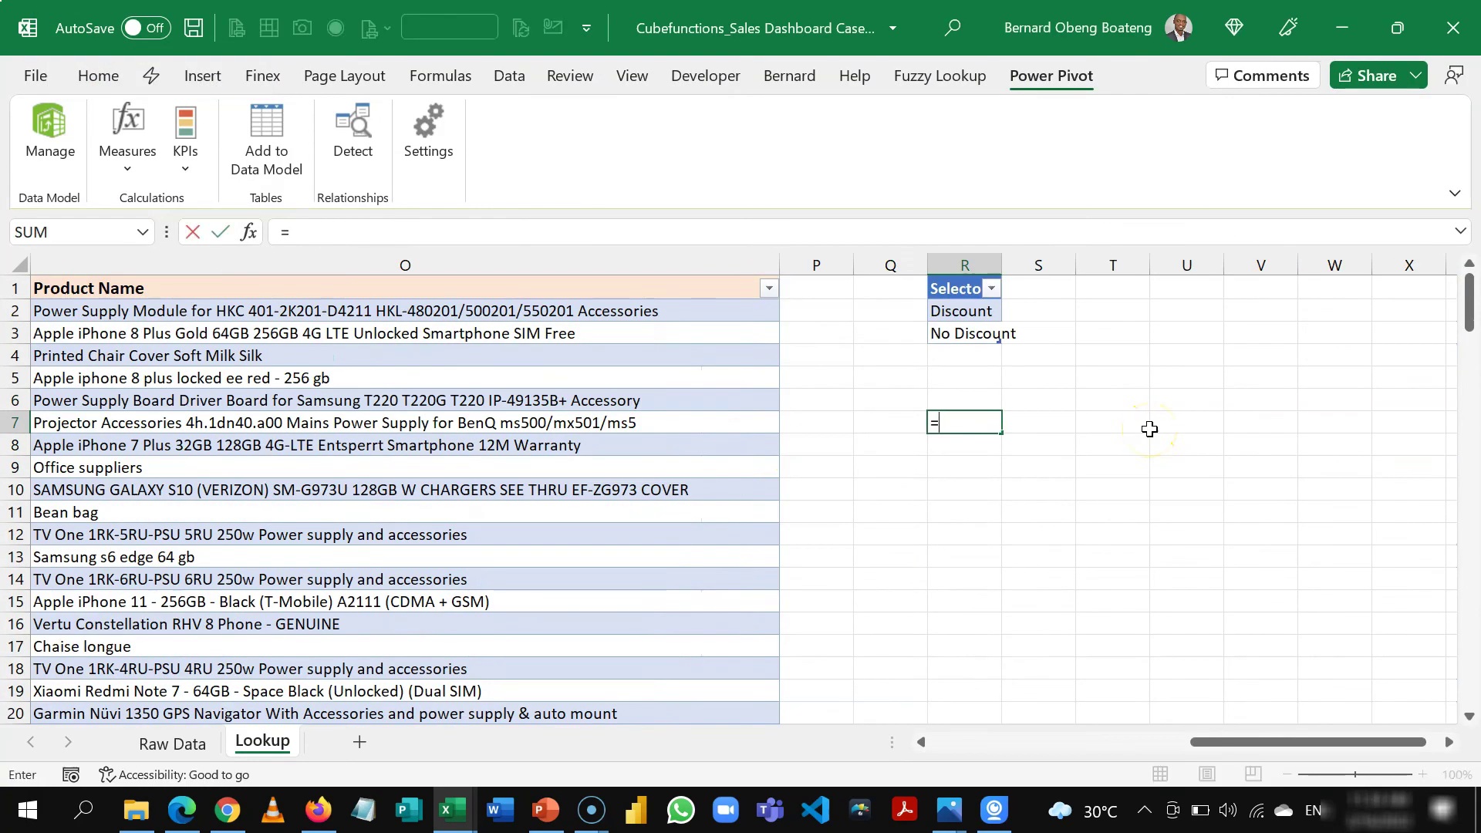
key("Down")
key("Down")
key("Down")
key("Down")
key("Down")
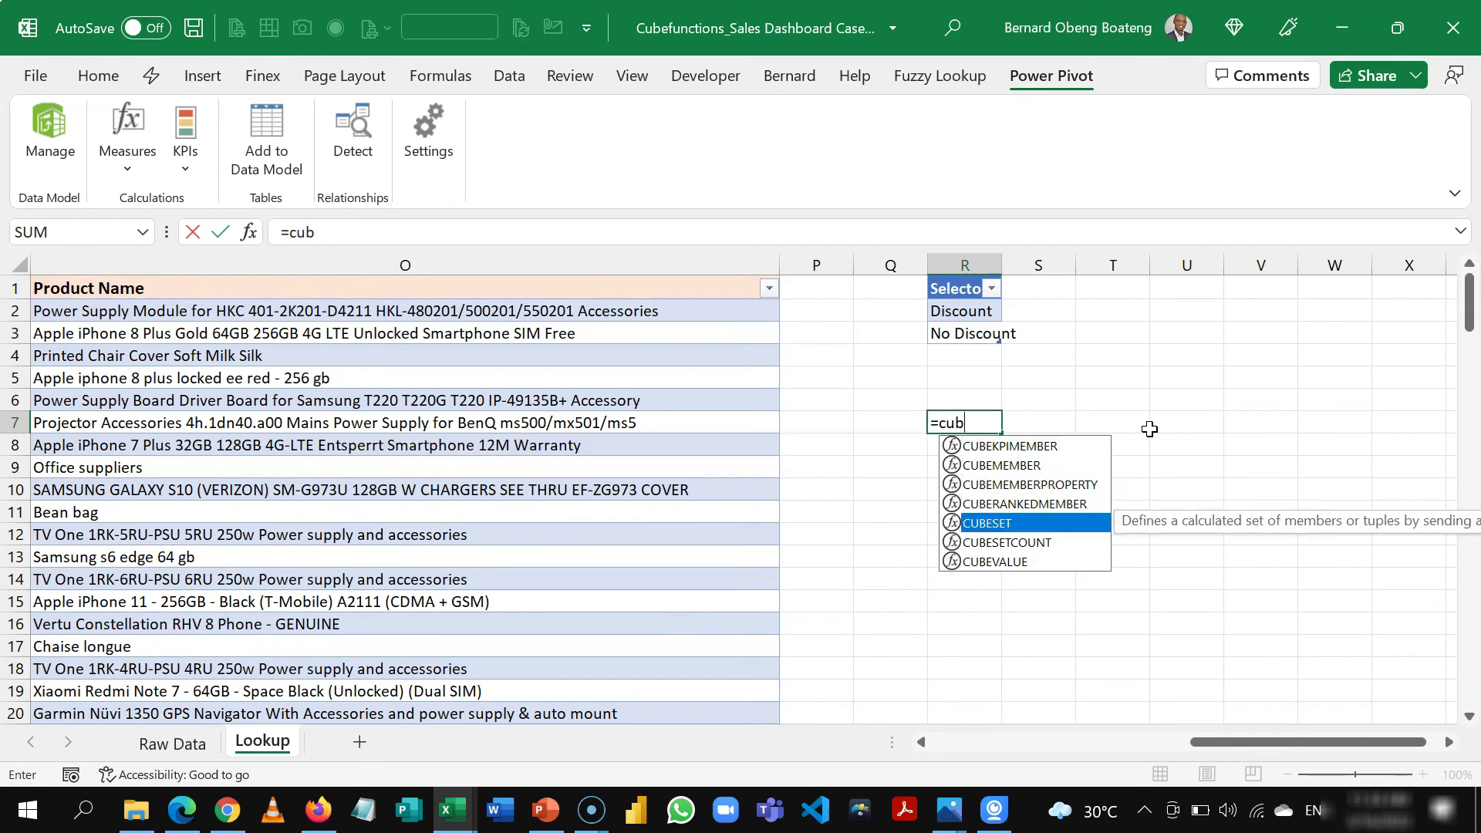
key("Tab")
type("\"")
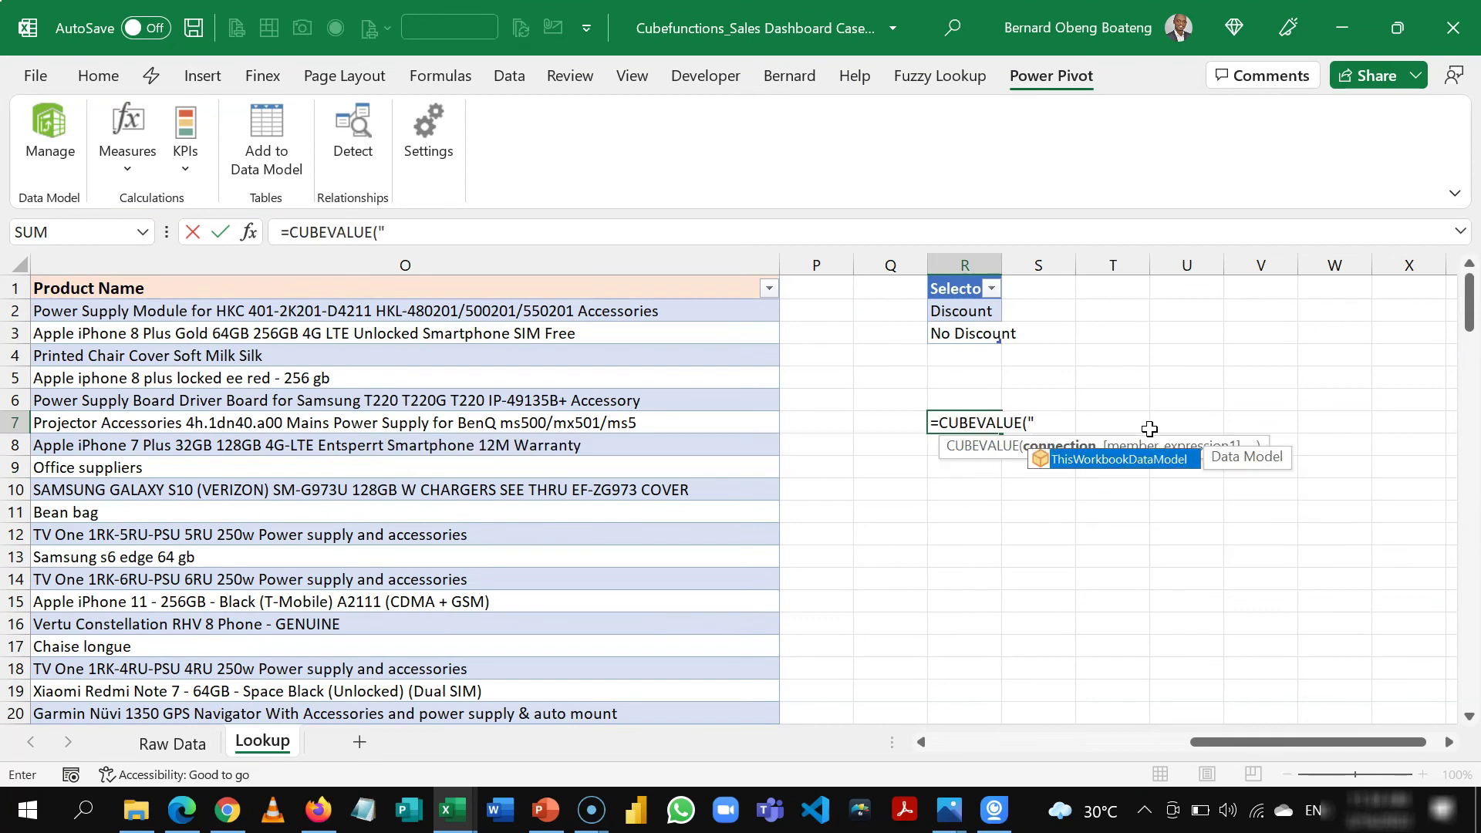
key("Tab")
type("\",")
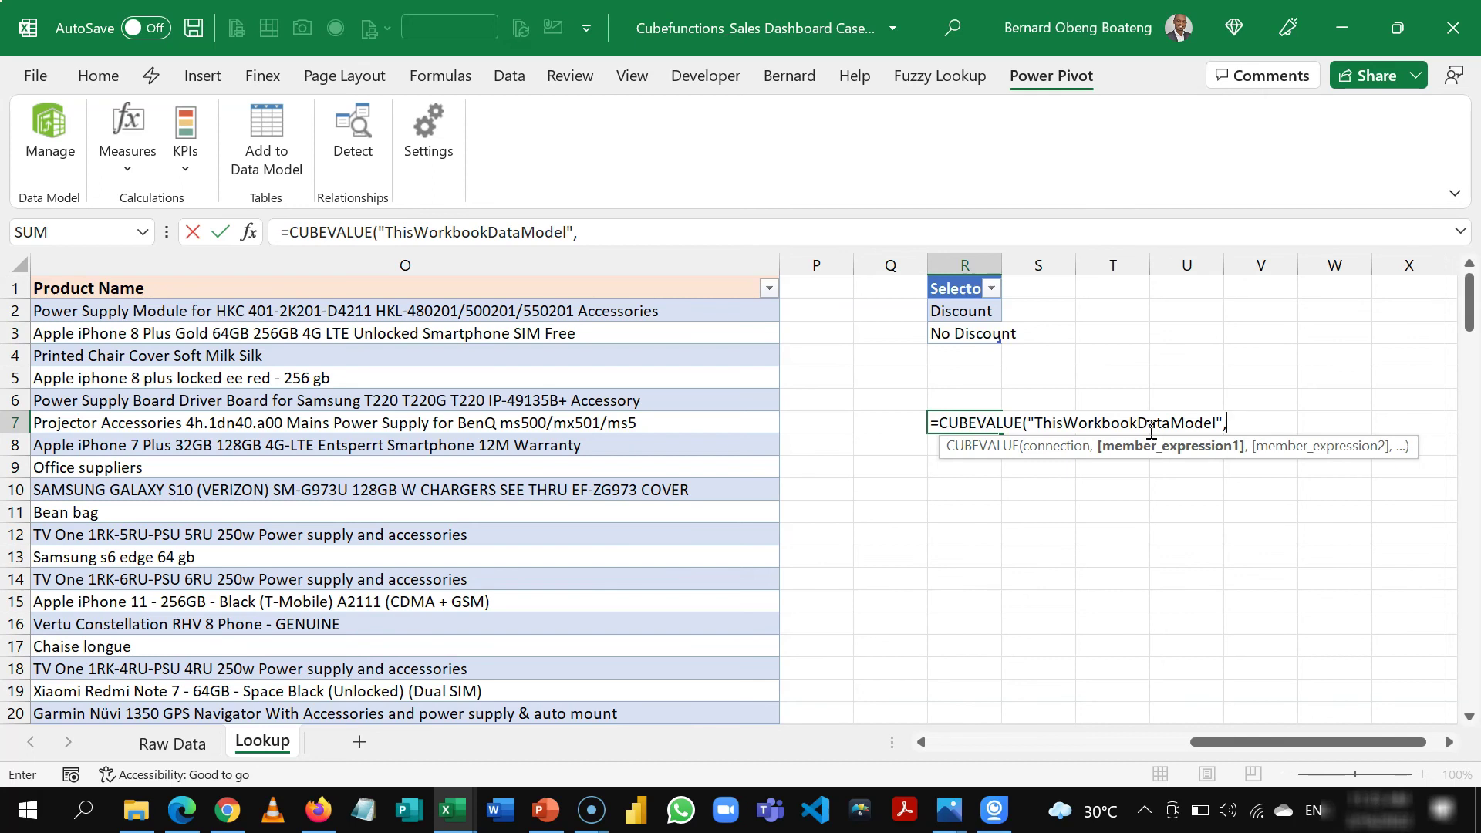
left_click(1139, 430)
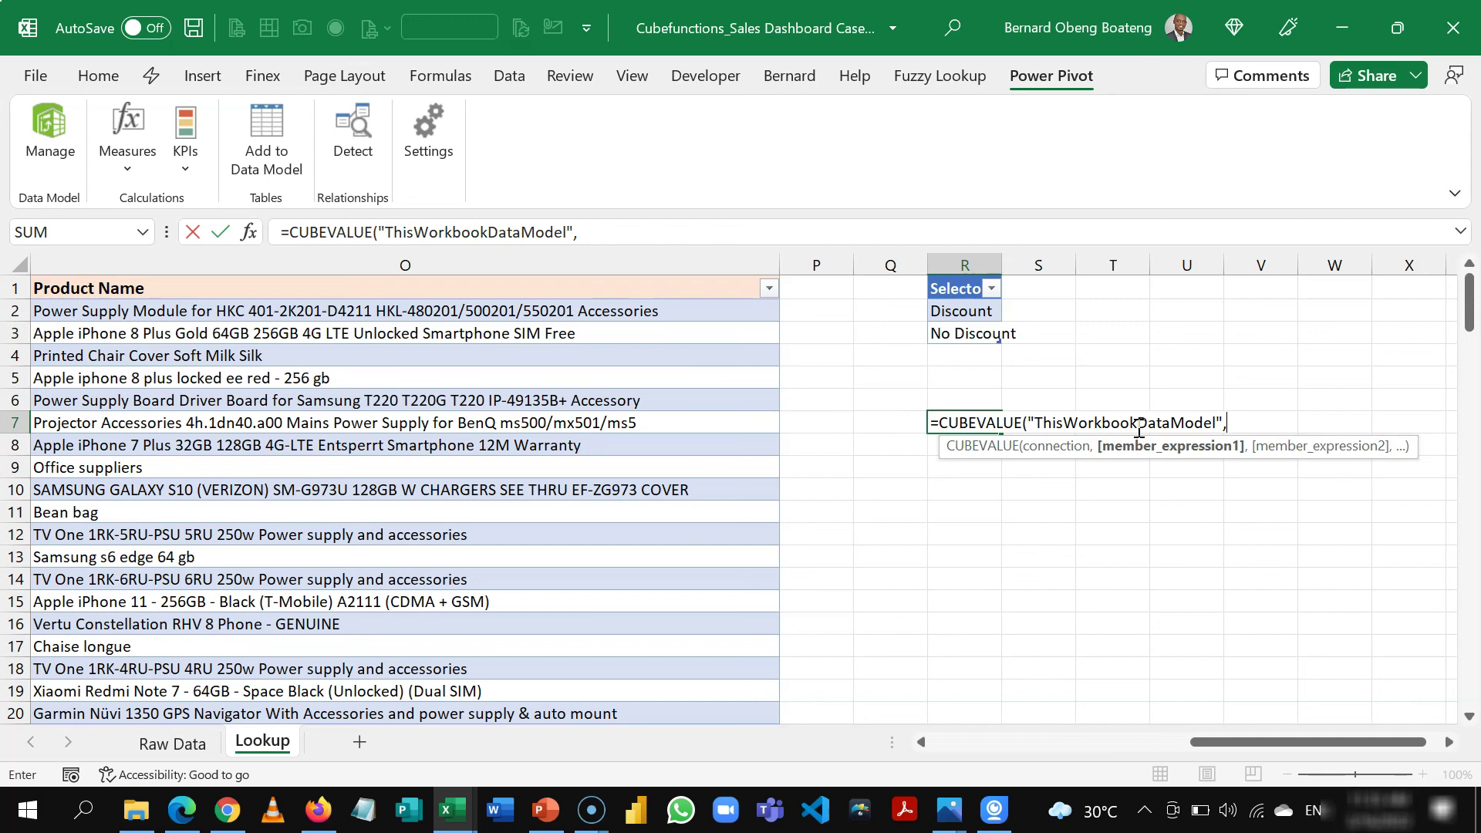